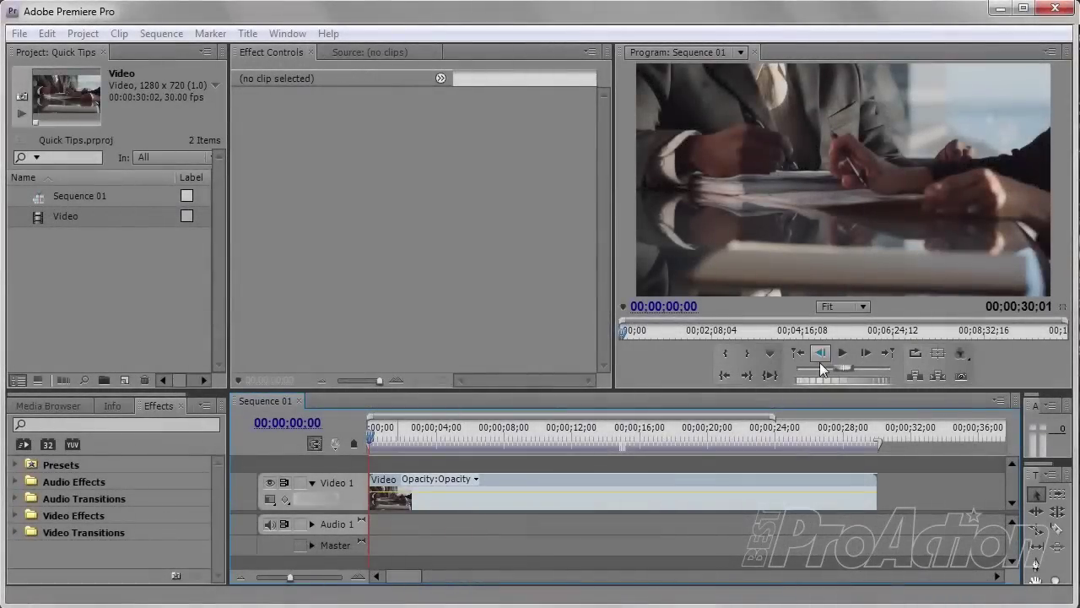
# - Play the interview, then stop and park the playhead near 00;00;12;11 on the man's face
pyautogui.click(841, 355)
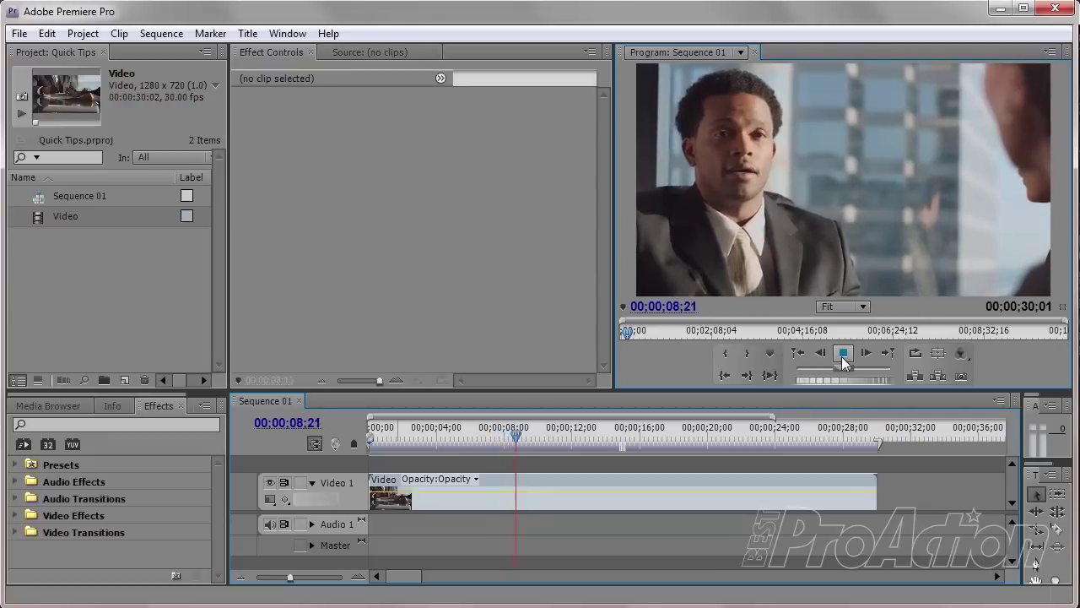
pyautogui.click(847, 359)
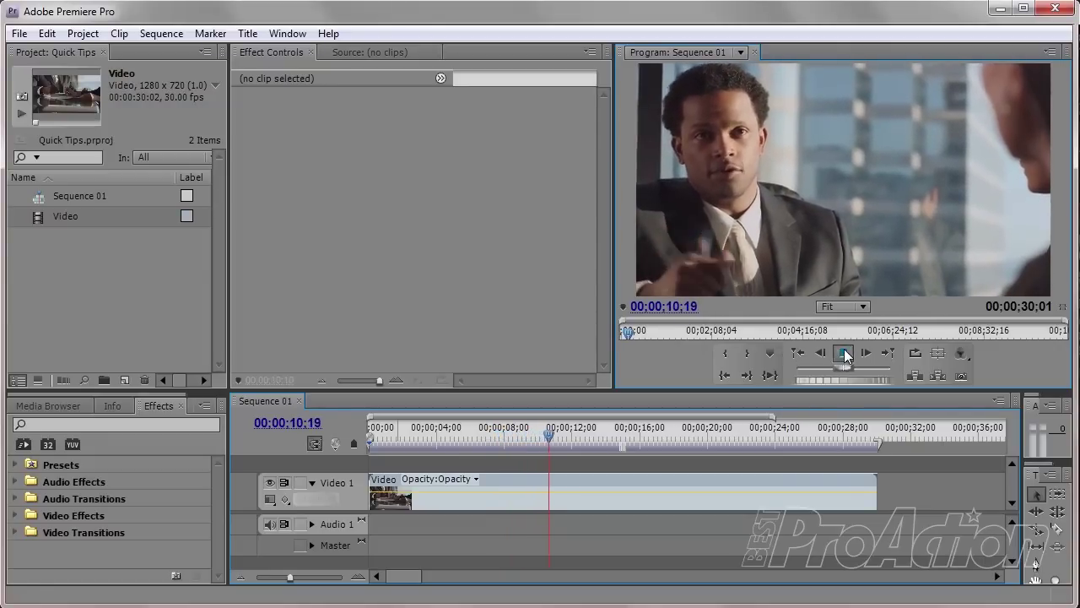
pyautogui.moveTo(568, 432)
pyautogui.mouseDown()
pyautogui.moveTo(817, 437)
pyautogui.moveTo(513, 433)
pyautogui.moveTo(618, 427)
pyautogui.moveTo(578, 432)
pyautogui.mouseUp()
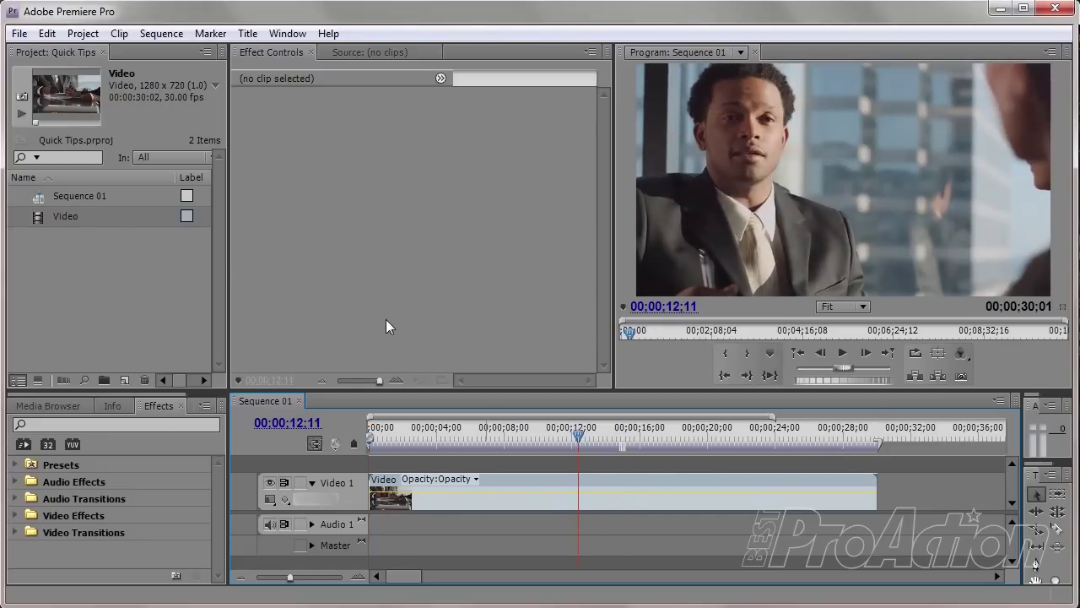
# - Create a new title named Title 02 with background video shown and a wider Title Tools panel
pyautogui.click(23, 38)
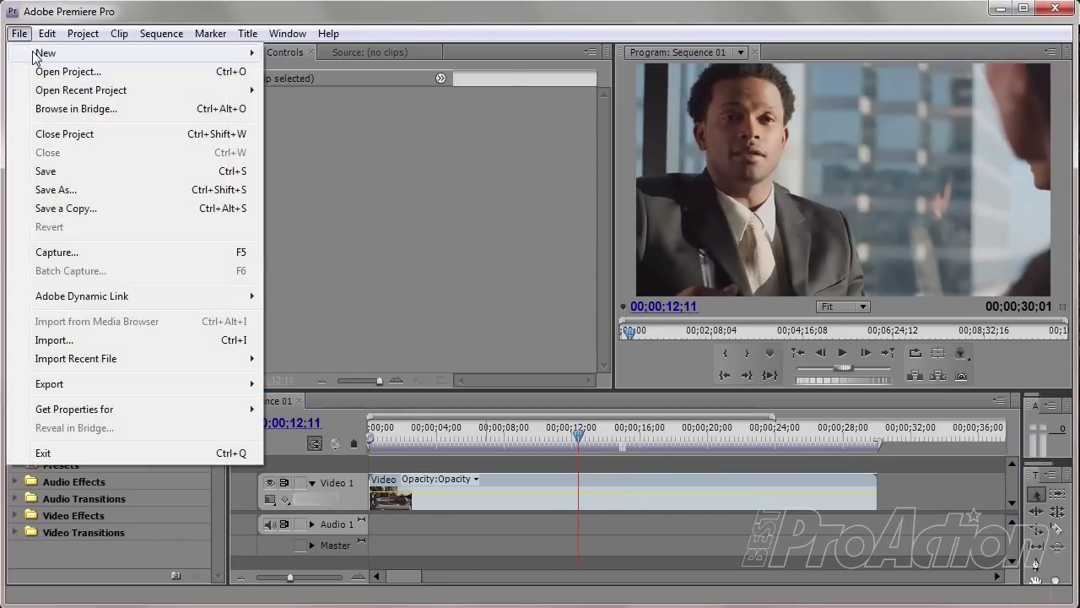
pyautogui.moveTo(167, 54)
pyautogui.click(297, 127)
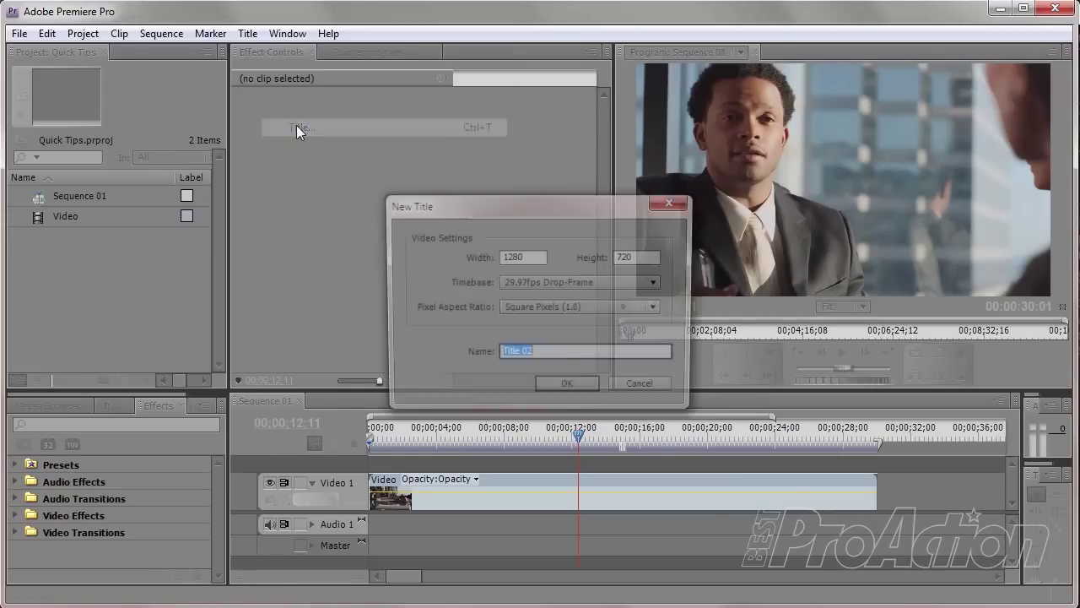
pyautogui.click(561, 385)
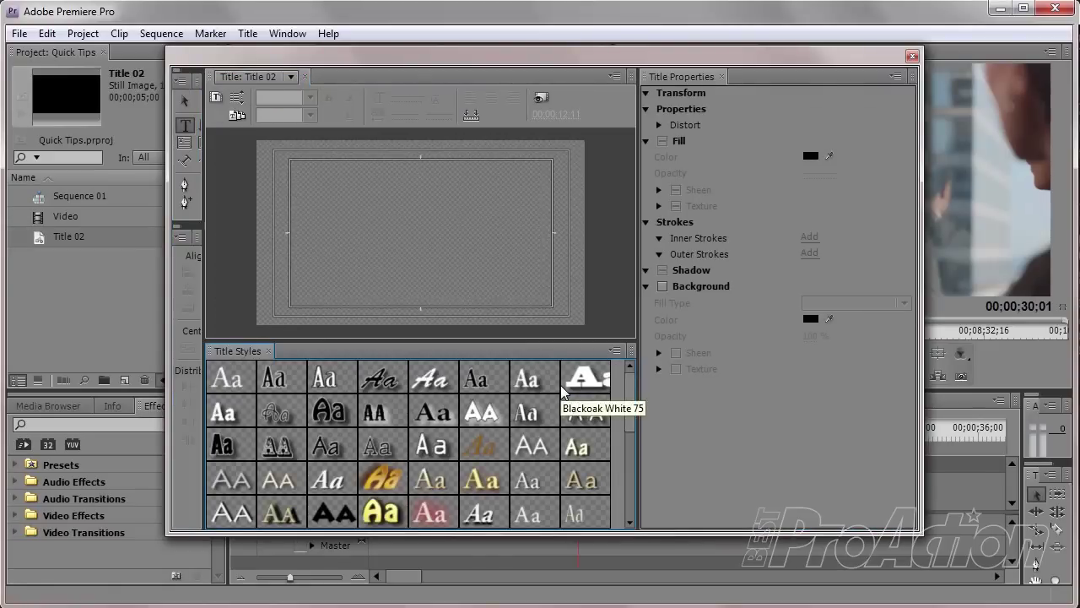
pyautogui.click(541, 99)
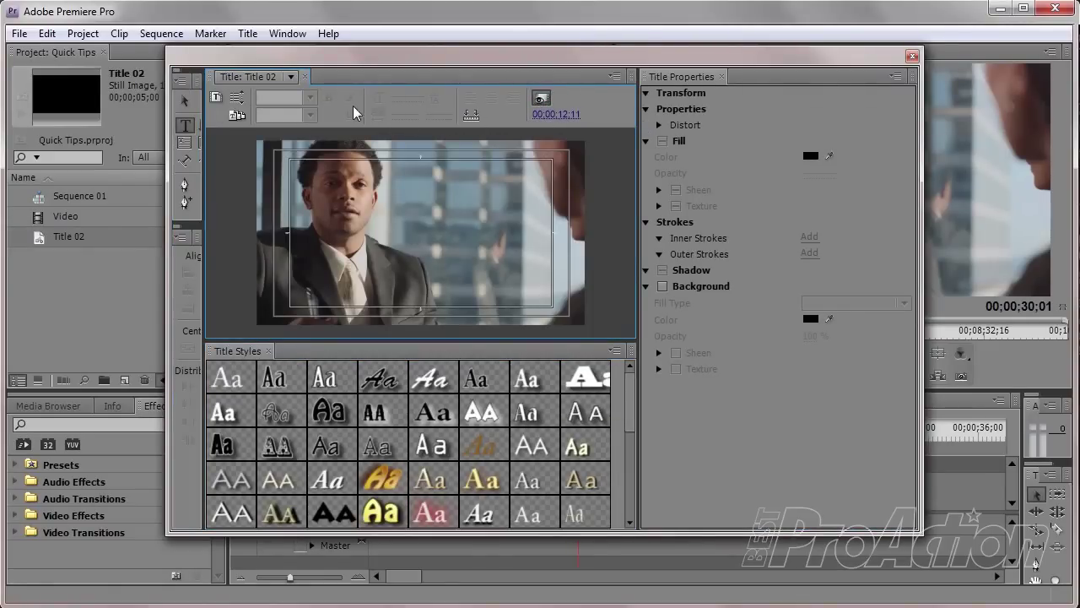
pyautogui.moveTo(204, 177); pyautogui.dragTo(274, 159)
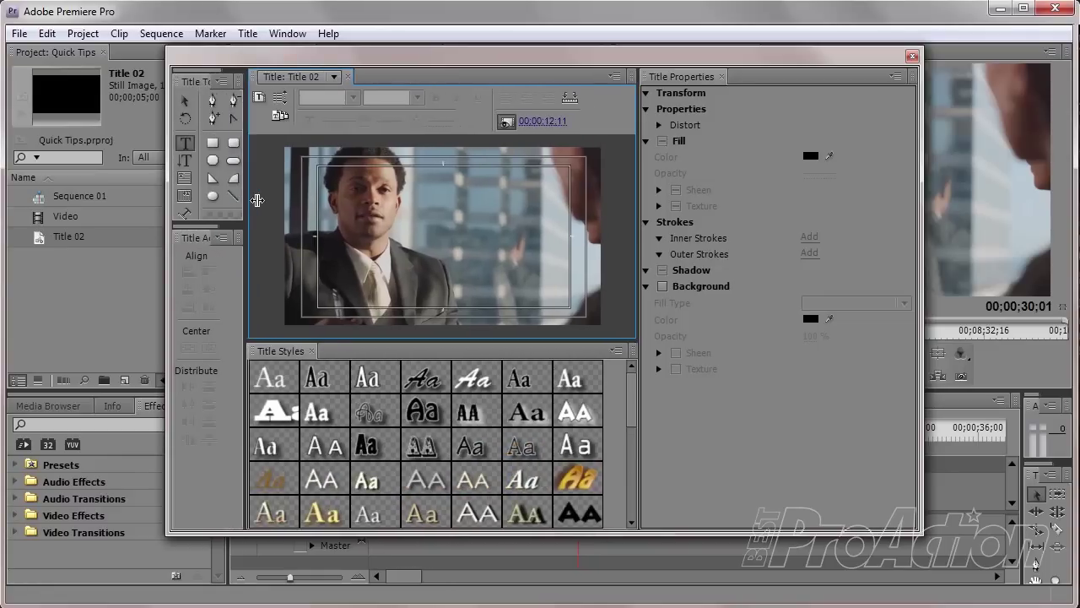
# - Draw a rectangle across the man's eyes and fill it with black (000000)
pyautogui.click(235, 103)
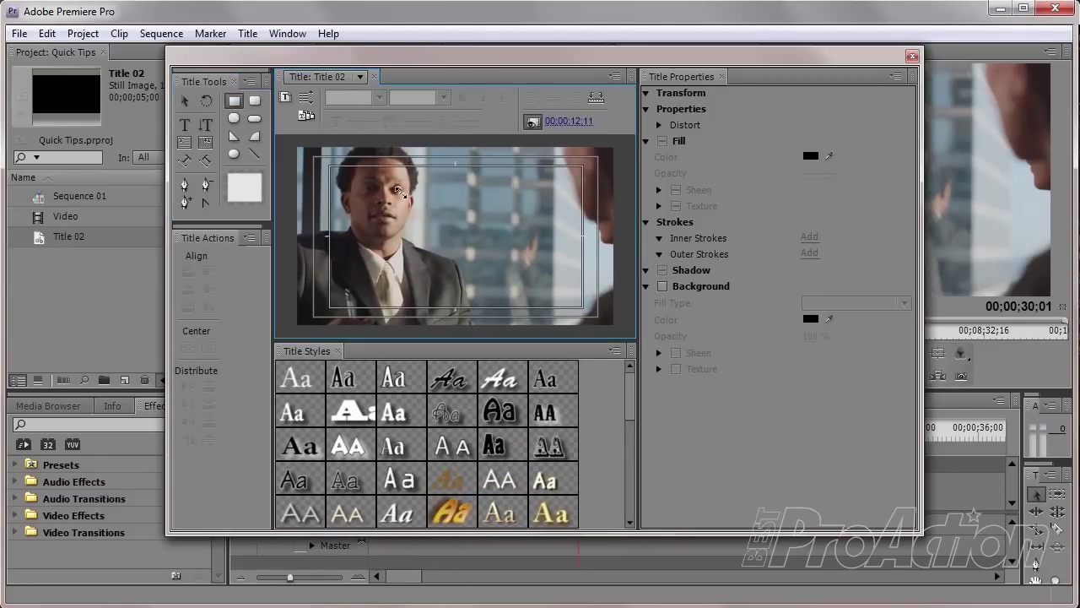
pyautogui.moveTo(355, 179); pyautogui.dragTo(417, 203)
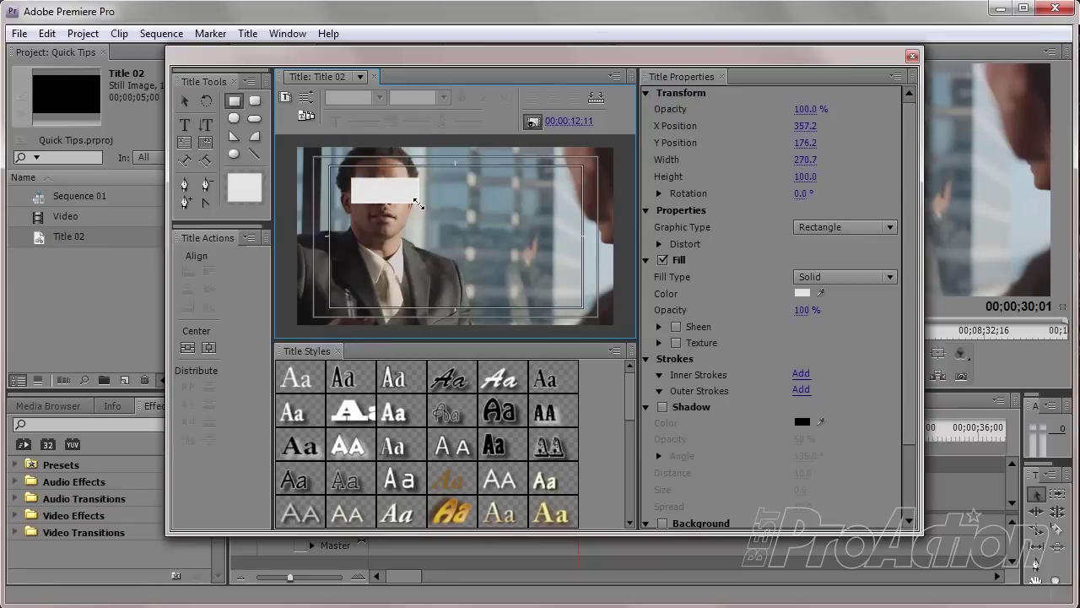
pyautogui.click(806, 293)
pyautogui.moveTo(420, 243); pyautogui.dragTo(321, 223)
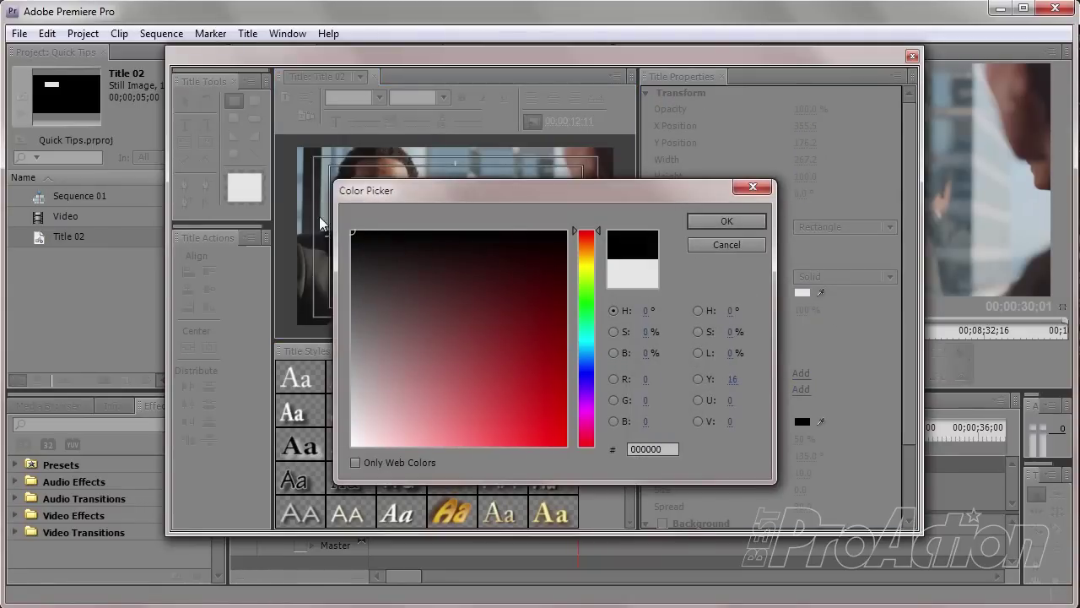
pyautogui.click(705, 220)
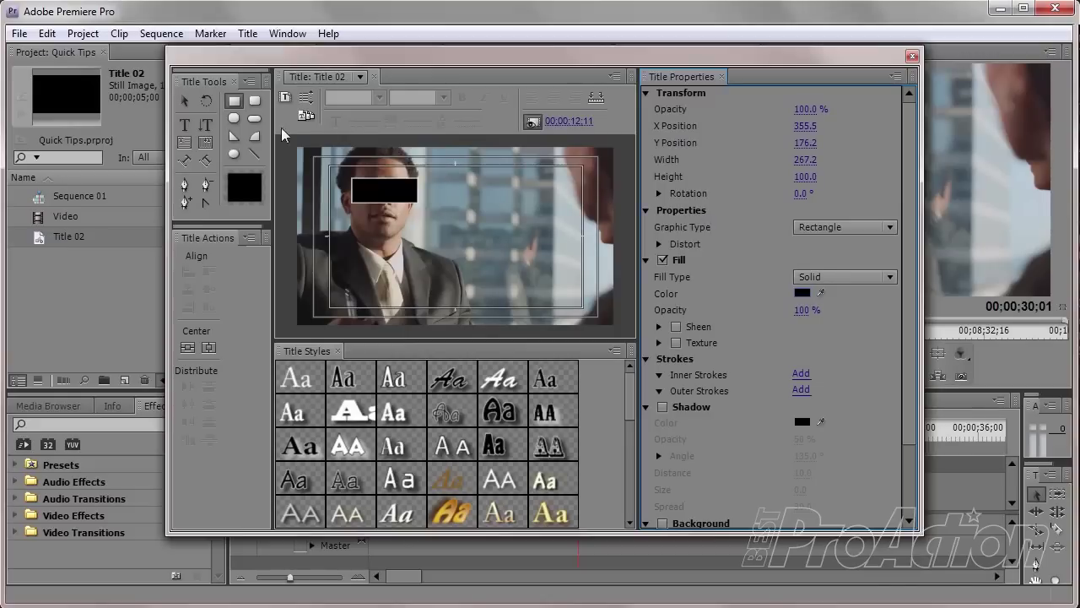
# - Move the black bar up over his eyes and close the Titler
pyautogui.click(187, 101)
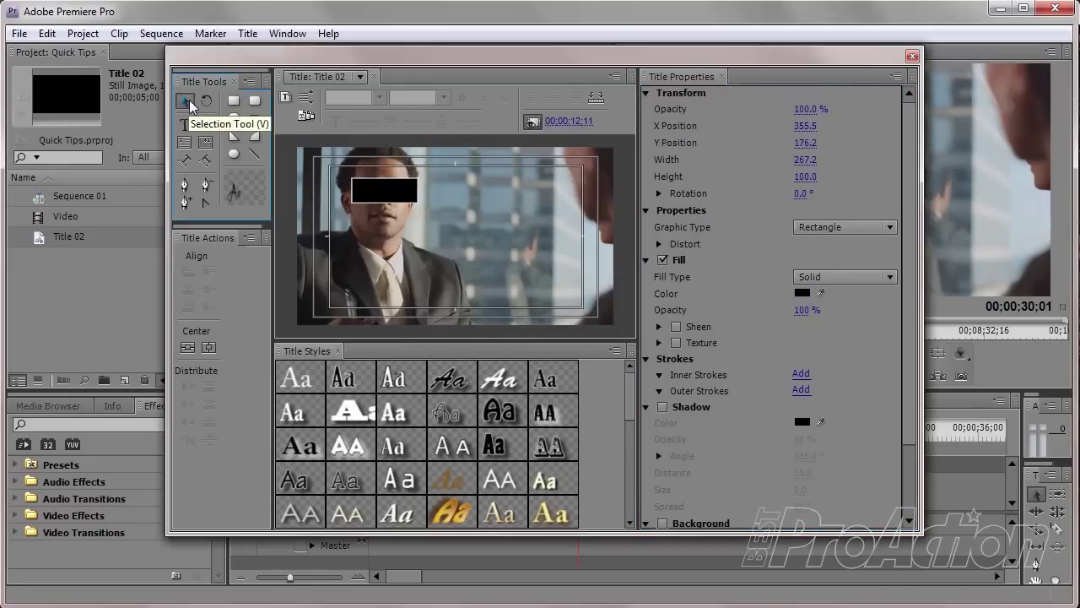
pyautogui.moveTo(400, 201); pyautogui.dragTo(403, 184)
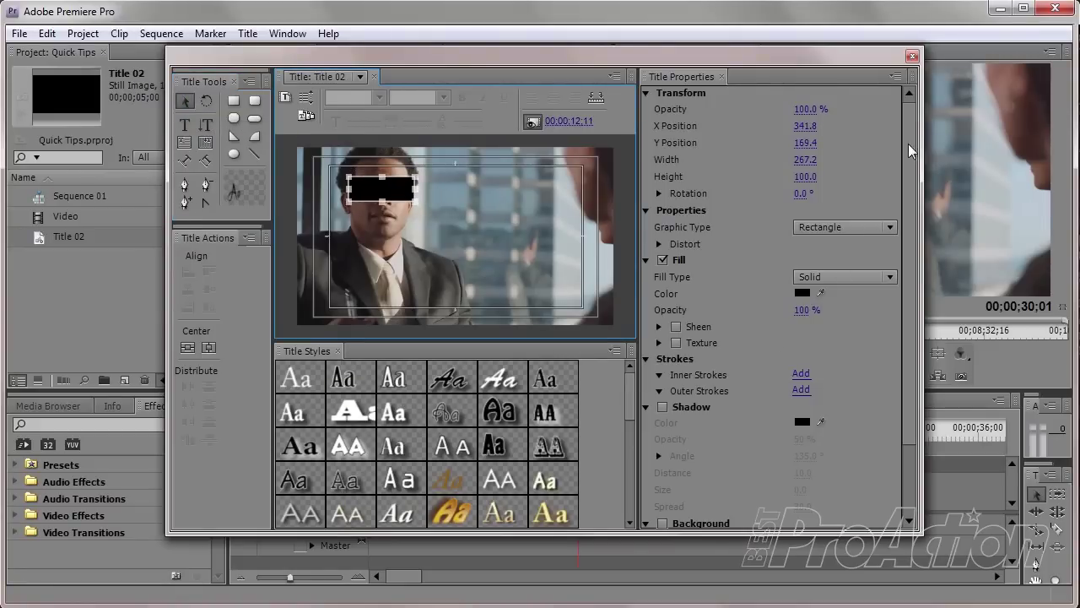
pyautogui.click(913, 57)
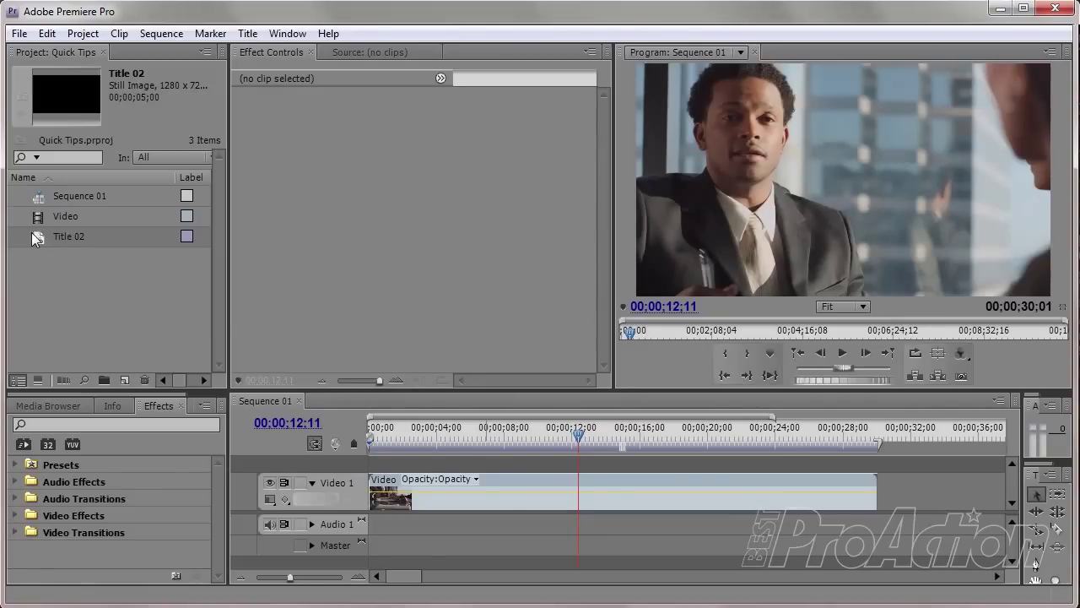
# - Place Title 02 on Video 2 above the footage, stretched to the Video clip's full length
pyautogui.moveTo(35, 239)
pyautogui.mouseDown()
pyautogui.moveTo(388, 463)
pyautogui.moveTo(670, 467)
pyautogui.mouseUp()
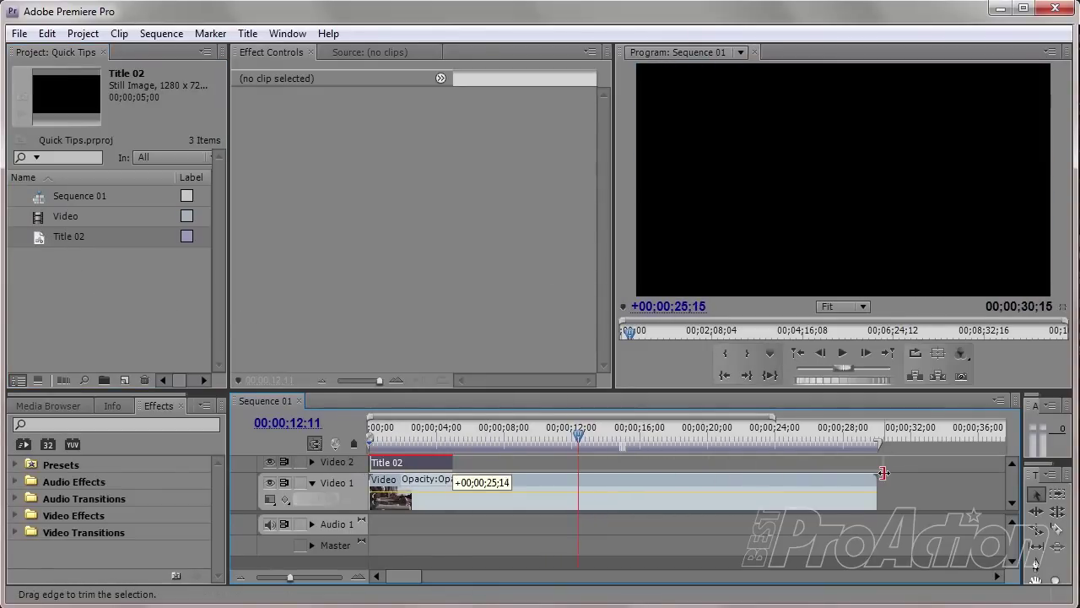
pyautogui.moveTo(878, 471); pyautogui.dragTo(878, 471)
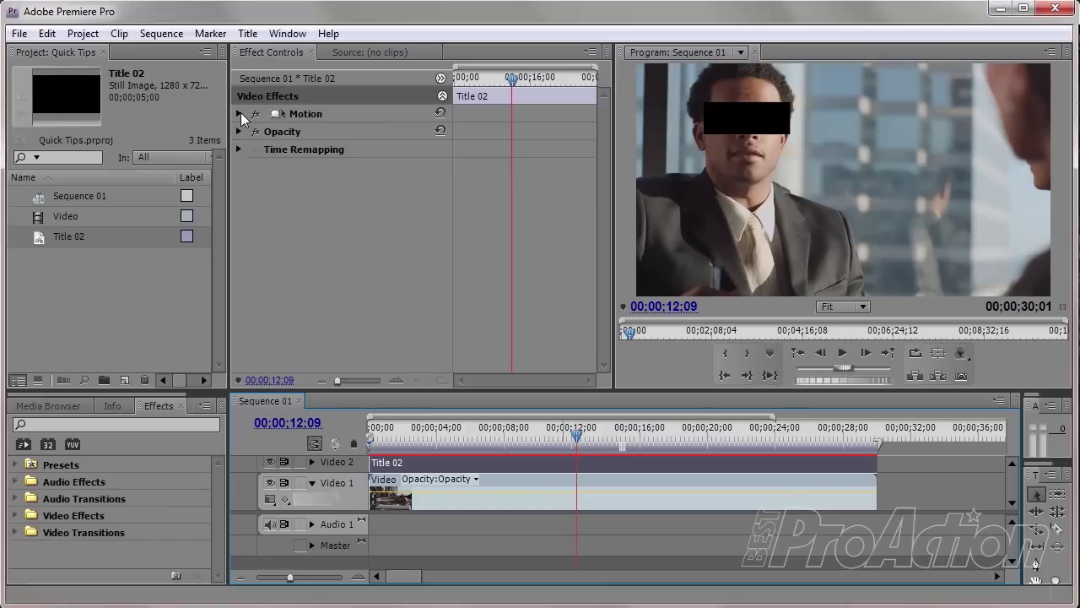
# - Show the Motion properties and set Position keyframes over his eyes at about 10 and 7 seconds
pyautogui.click(240, 113)
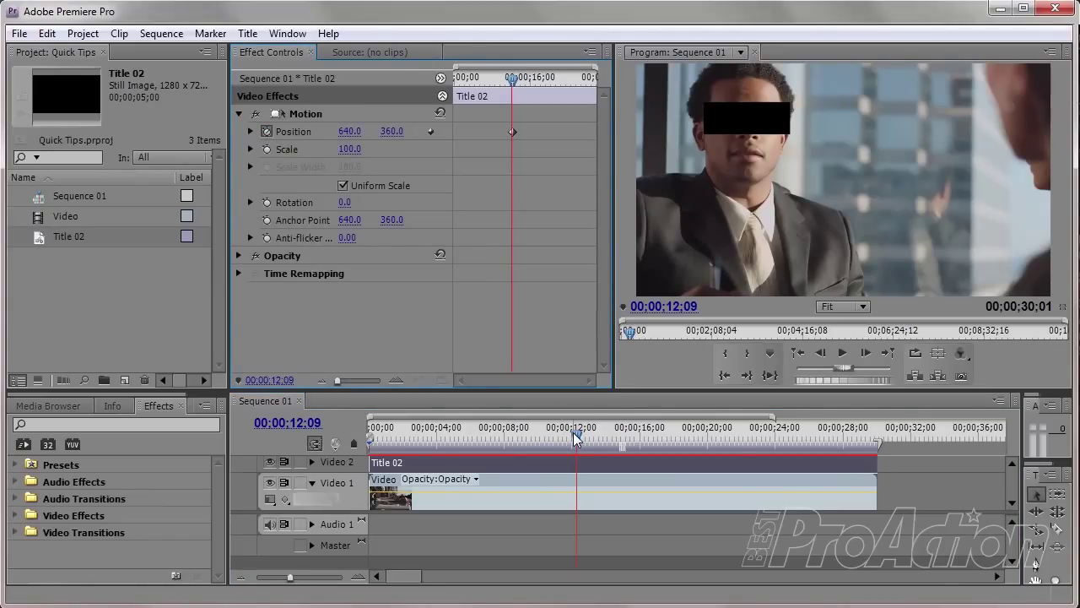
pyautogui.moveTo(576, 438); pyautogui.dragTo(542, 437)
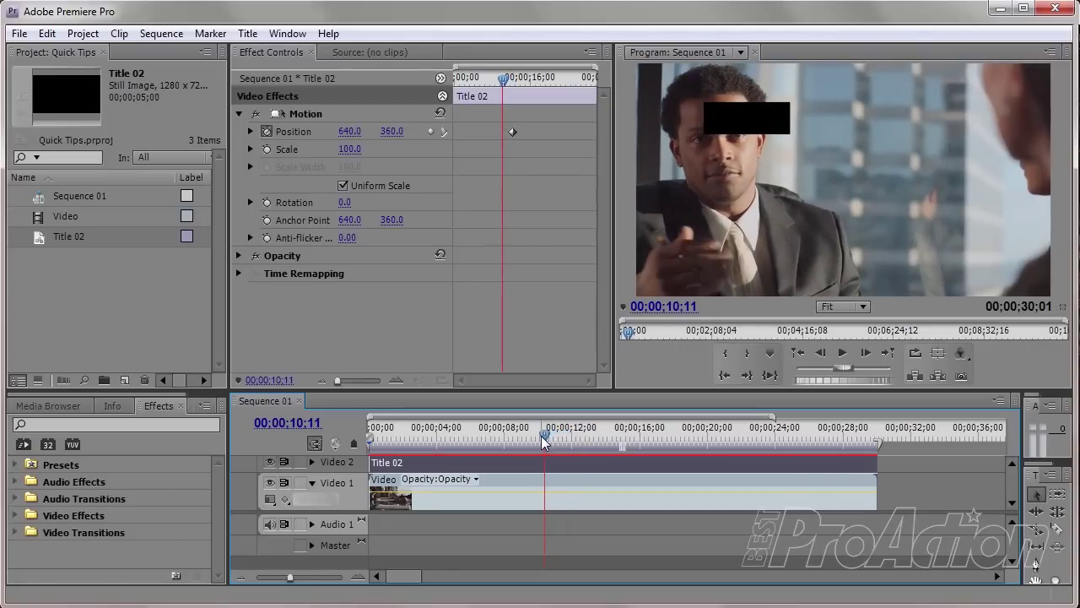
pyautogui.click(305, 113)
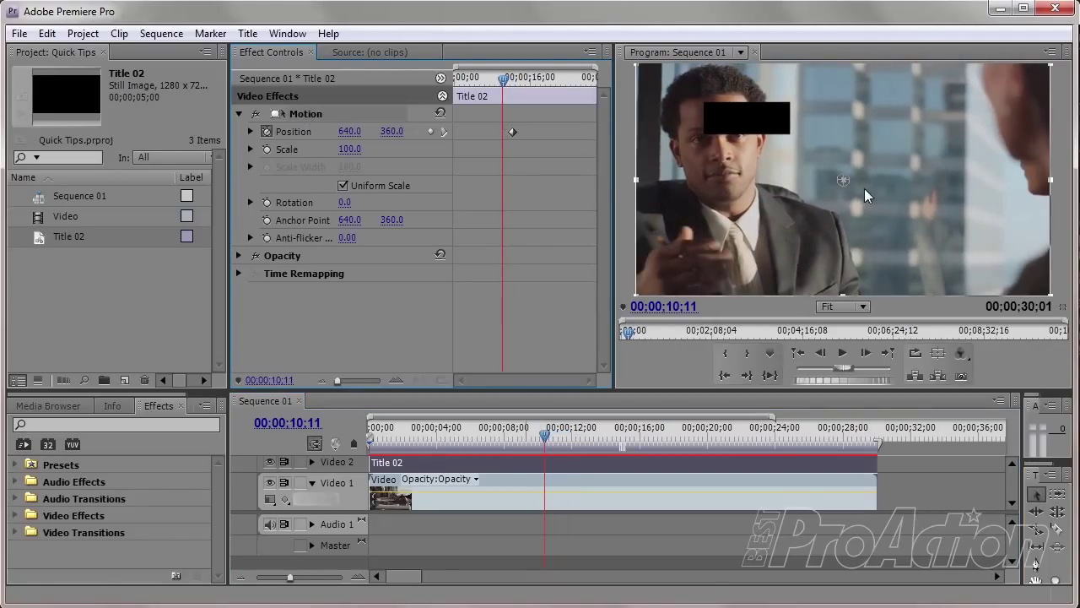
pyautogui.moveTo(864, 188); pyautogui.dragTo(840, 208)
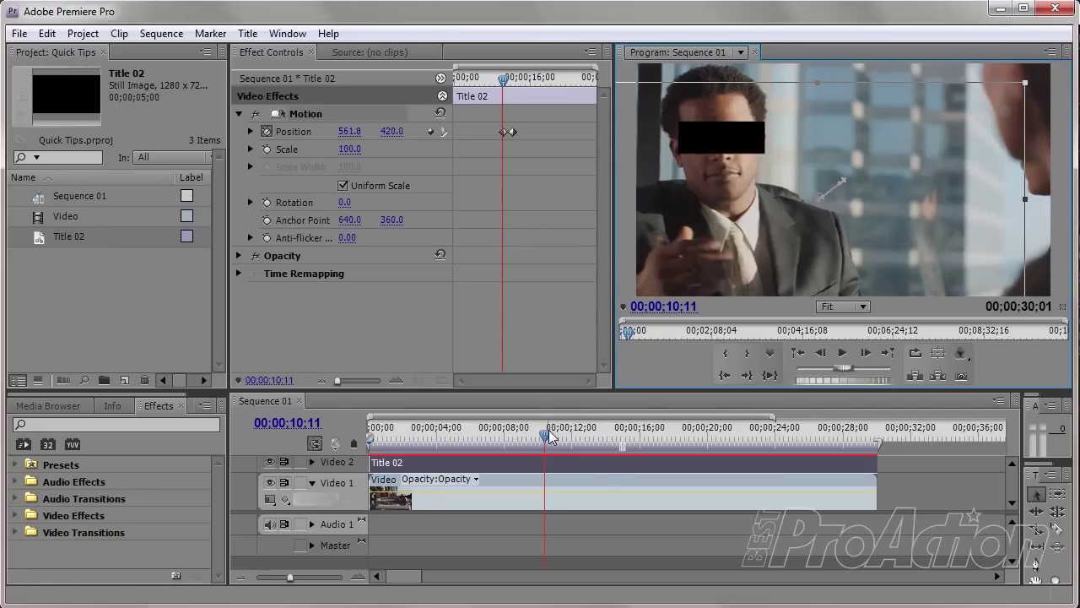
pyautogui.moveTo(548, 435); pyautogui.dragTo(501, 436)
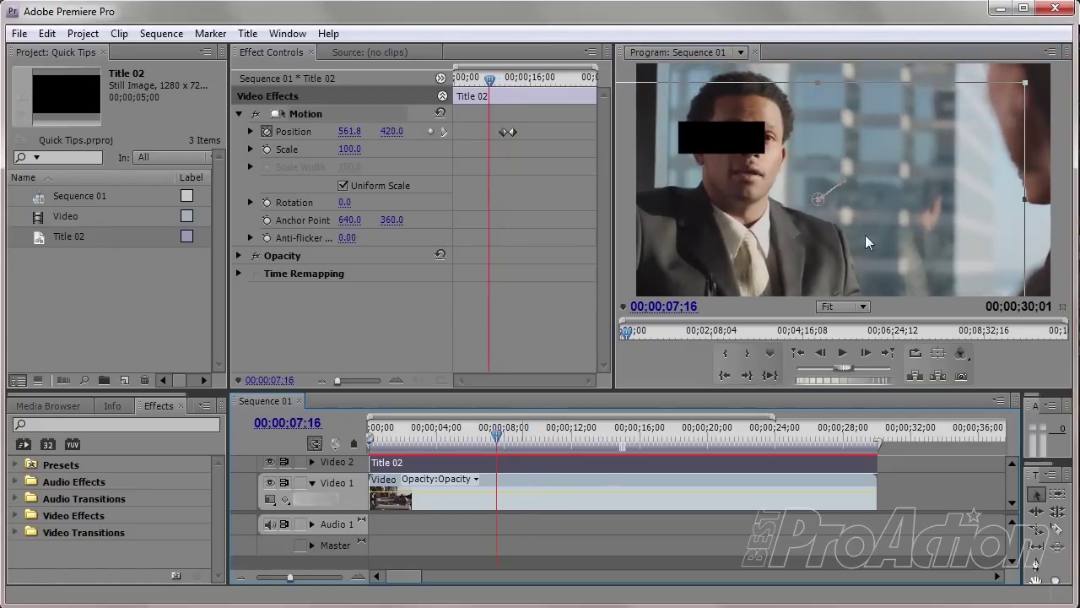
pyautogui.moveTo(865, 241); pyautogui.dragTo(891, 220)
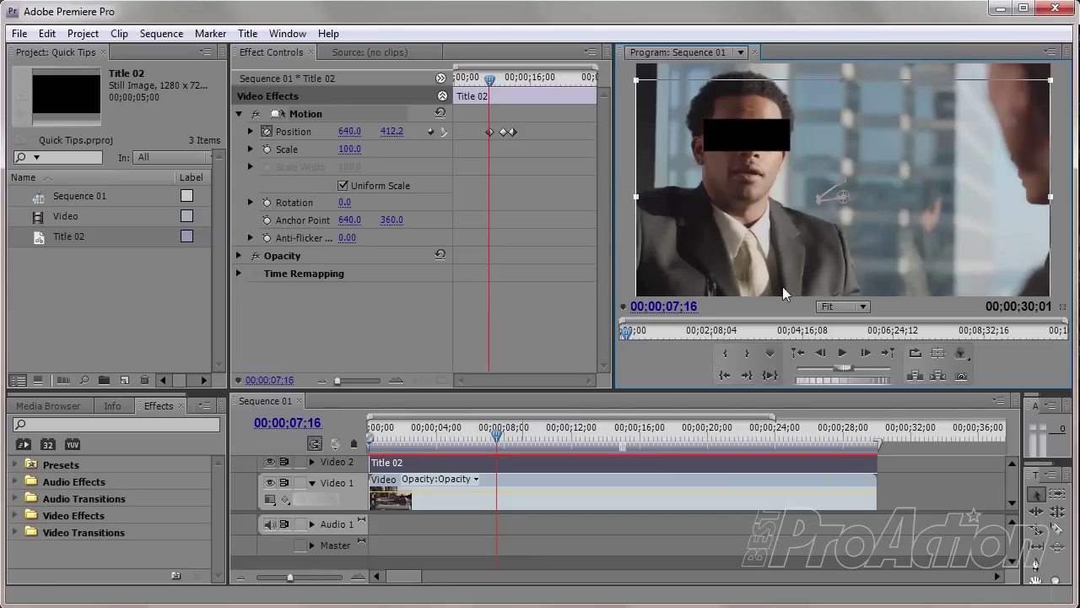
# - Add Position keyframes around 3–4 seconds so the bar follows his eyes
pyautogui.moveTo(498, 435); pyautogui.dragTo(428, 448)
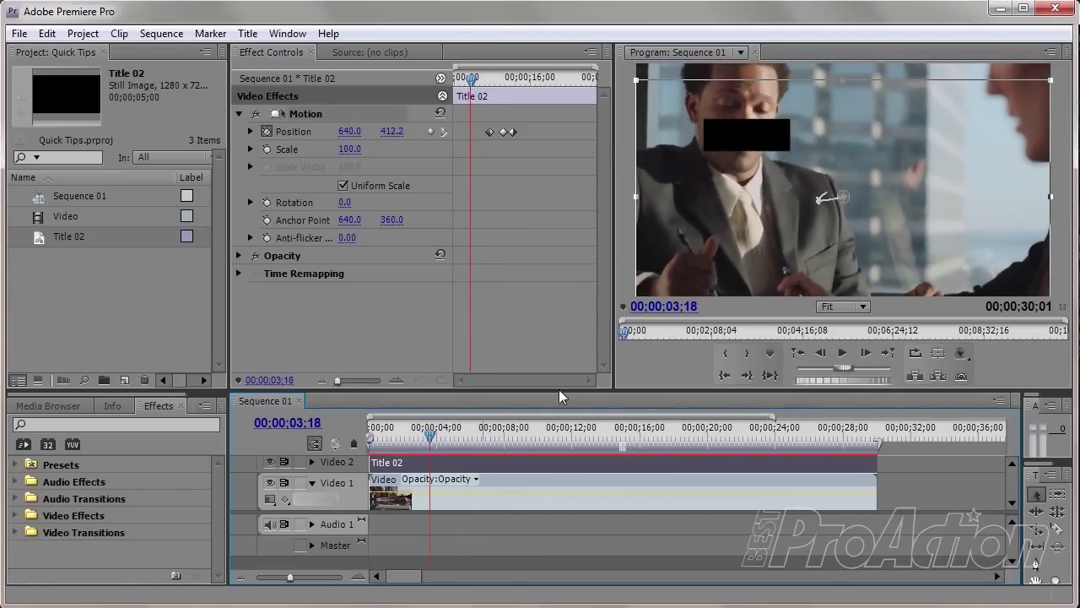
pyautogui.moveTo(903, 217); pyautogui.dragTo(900, 186)
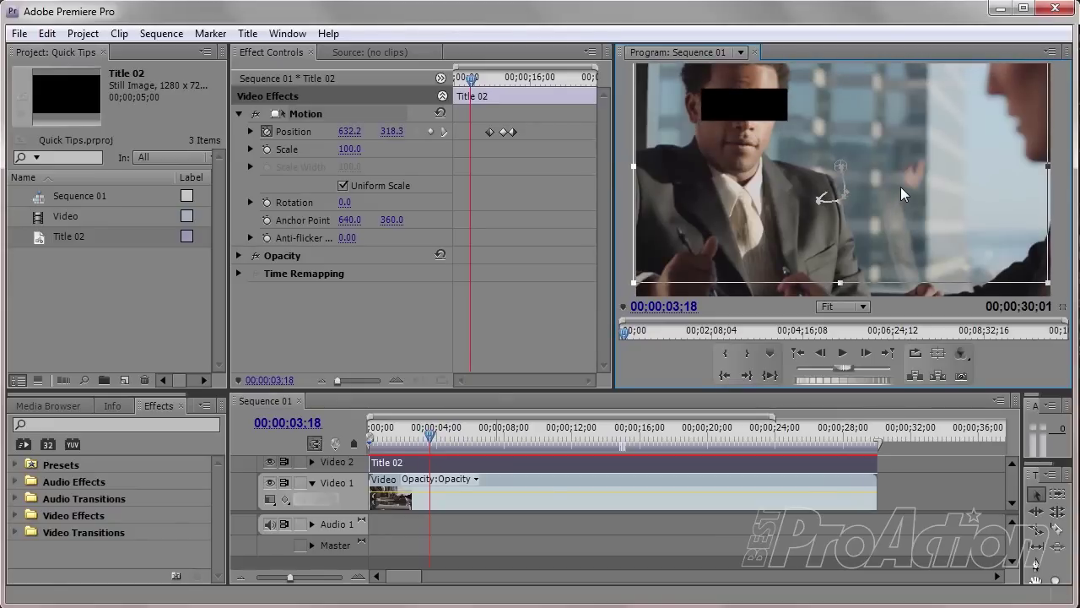
pyautogui.moveTo(433, 434); pyautogui.dragTo(421, 437)
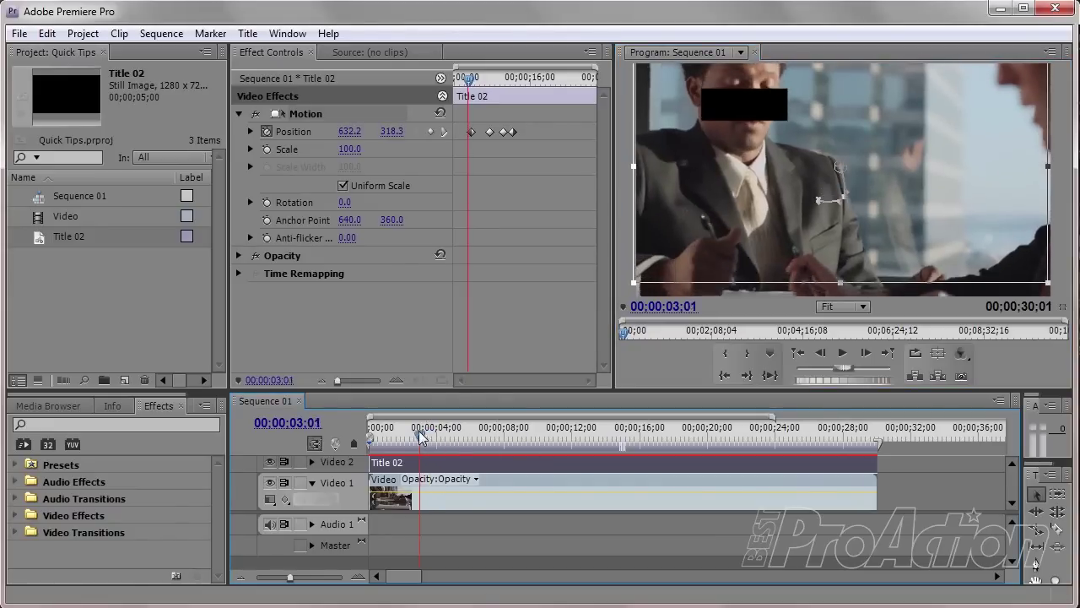
pyautogui.moveTo(915, 218); pyautogui.dragTo(922, 189)
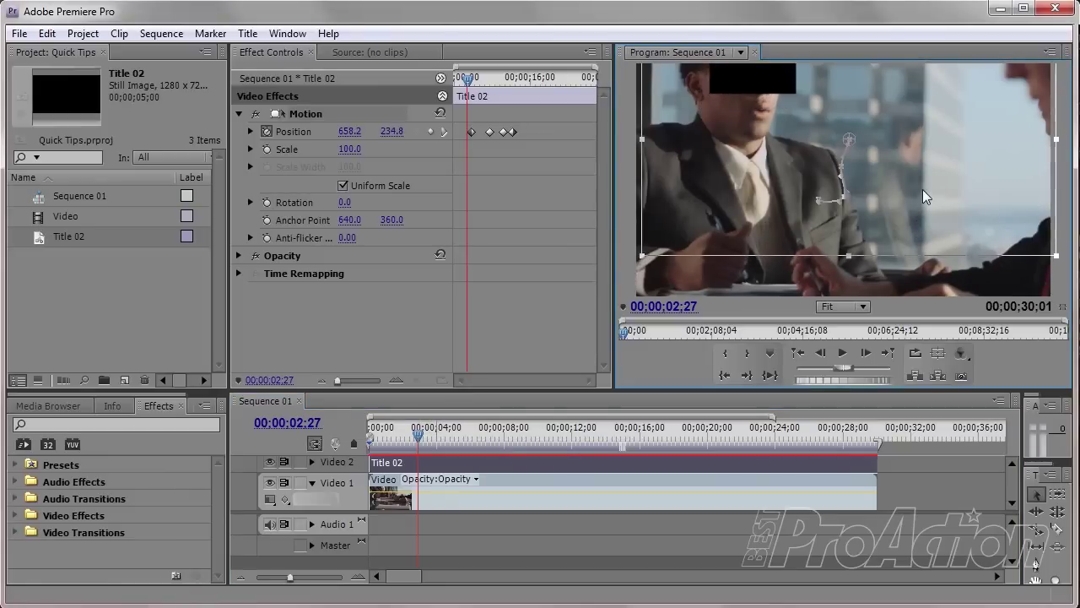
pyautogui.moveTo(417, 435); pyautogui.dragTo(403, 441)
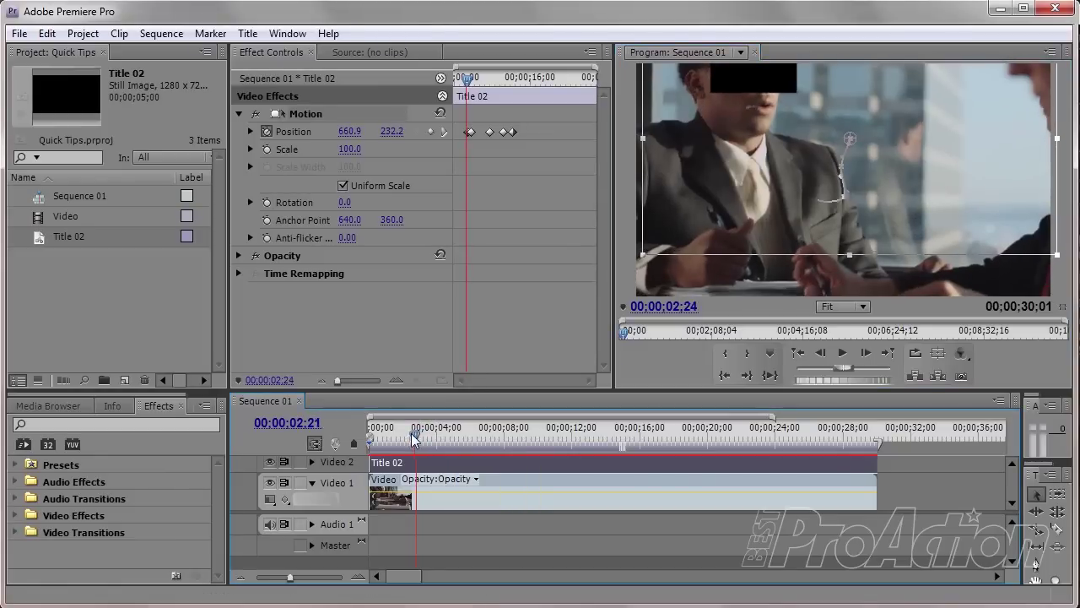
pyautogui.moveTo(888, 183); pyautogui.dragTo(895, 148)
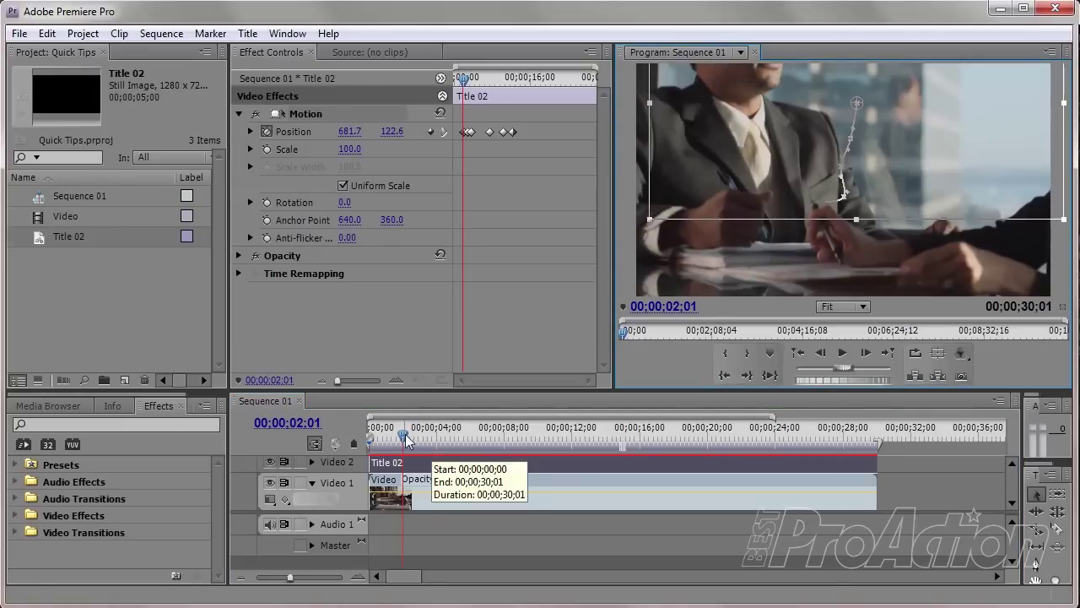
pyautogui.moveTo(418, 436); pyautogui.dragTo(443, 443)
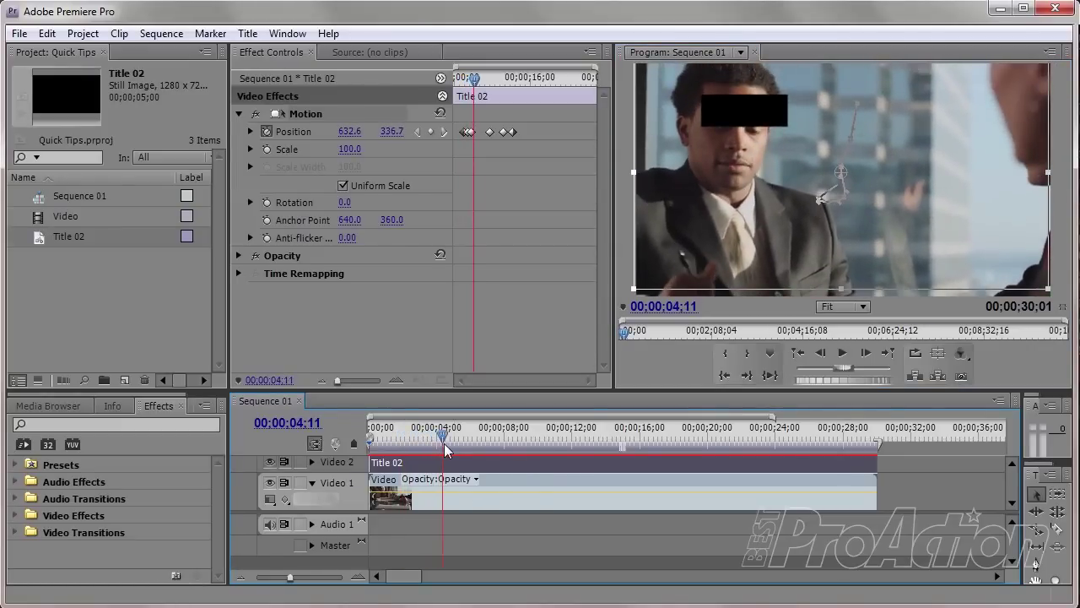
pyautogui.moveTo(887, 219); pyautogui.dragTo(880, 233)
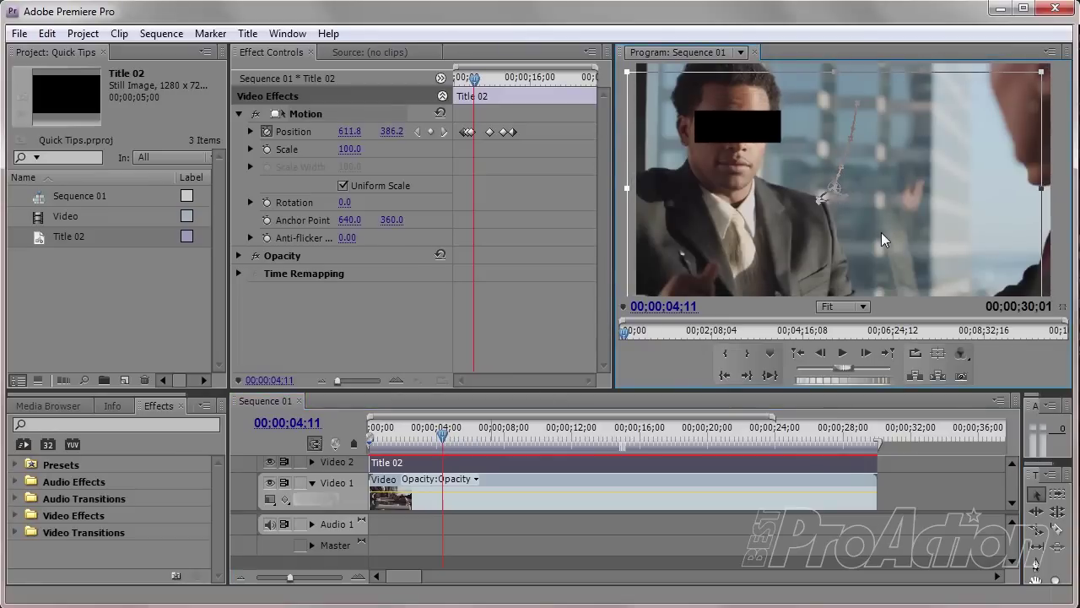
pyautogui.moveTo(440, 440); pyautogui.dragTo(571, 457)
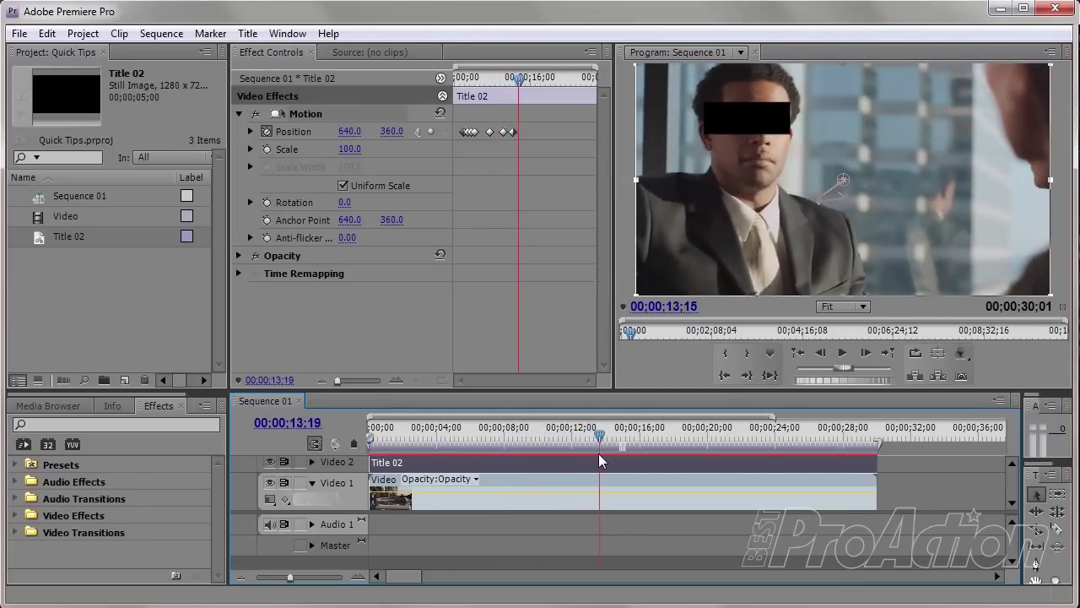
# - Keyframe the bar over his eyes at about 14, 16 and 17 seconds and a later frame
pyautogui.moveTo(571, 457); pyautogui.dragTo(605, 453)
pyautogui.moveTo(921, 191); pyautogui.dragTo(929, 203)
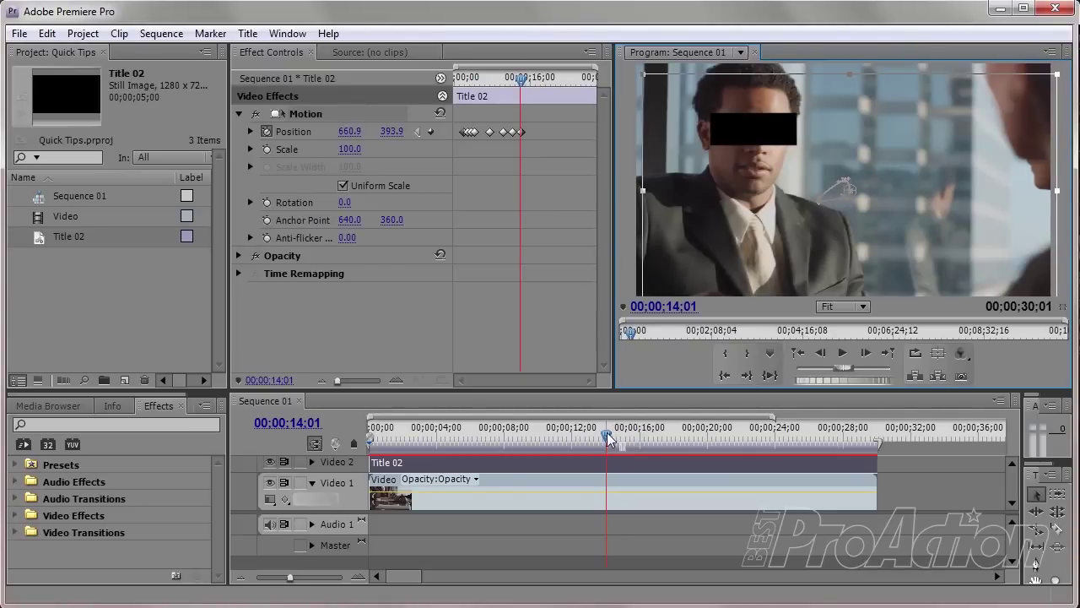
pyautogui.moveTo(608, 438); pyautogui.dragTo(649, 447)
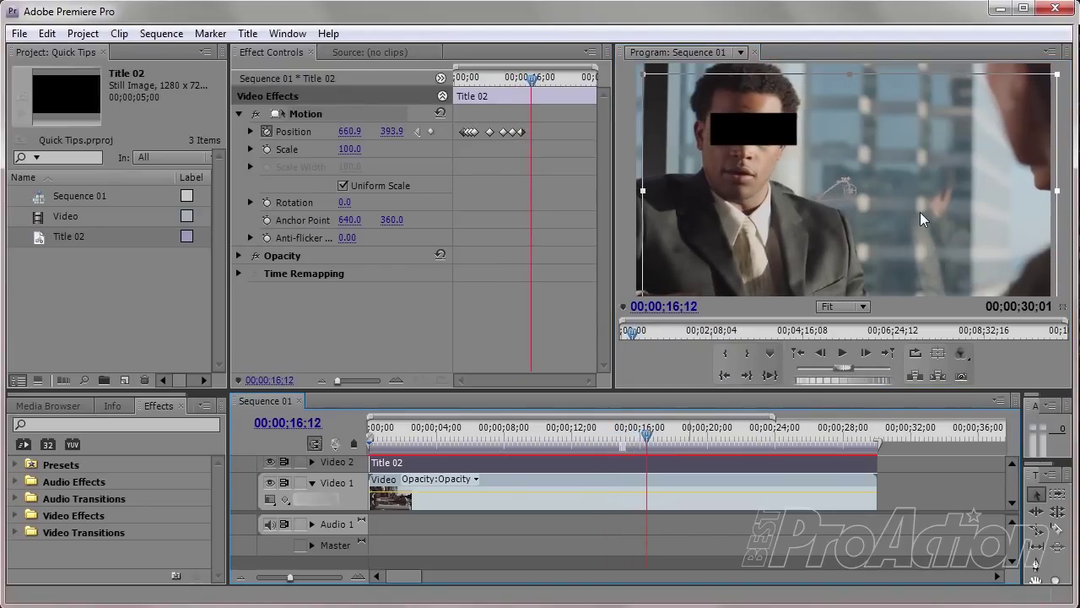
pyautogui.moveTo(920, 211); pyautogui.dragTo(912, 216)
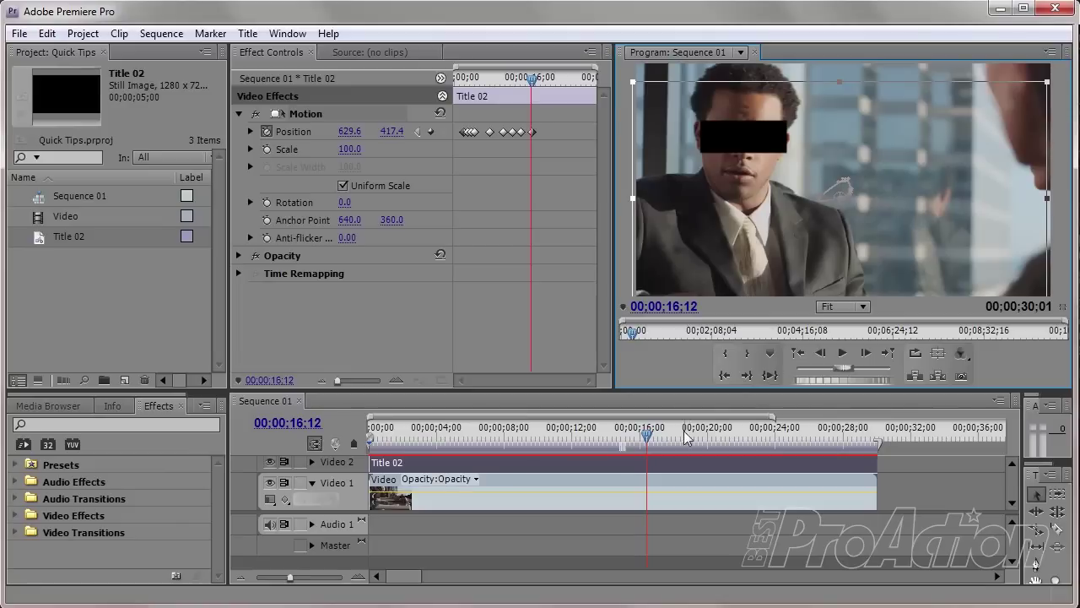
pyautogui.moveTo(654, 432); pyautogui.dragTo(669, 436)
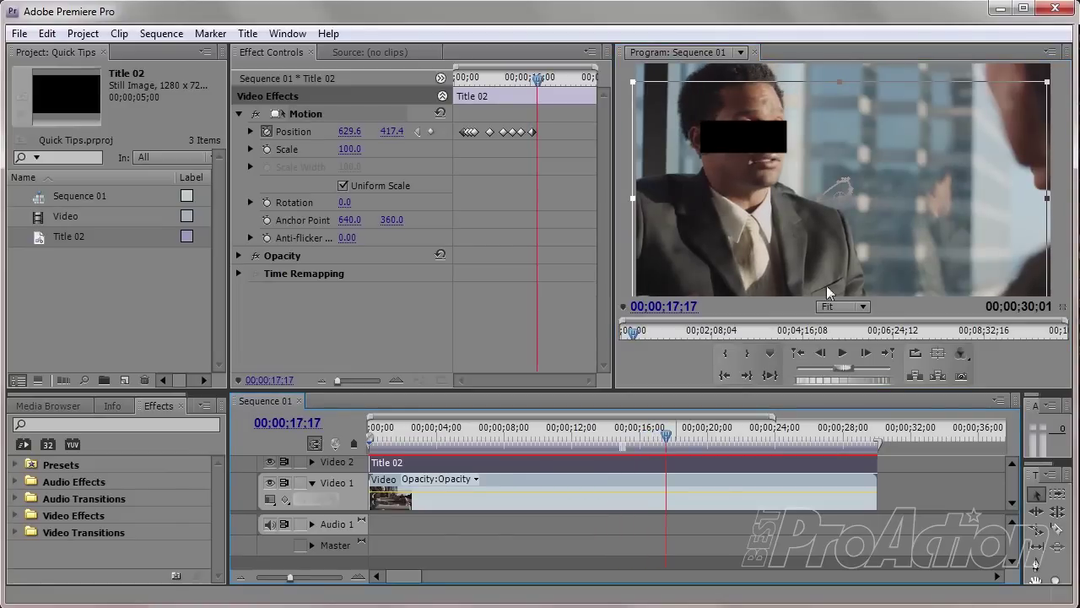
pyautogui.moveTo(915, 217); pyautogui.dragTo(937, 202)
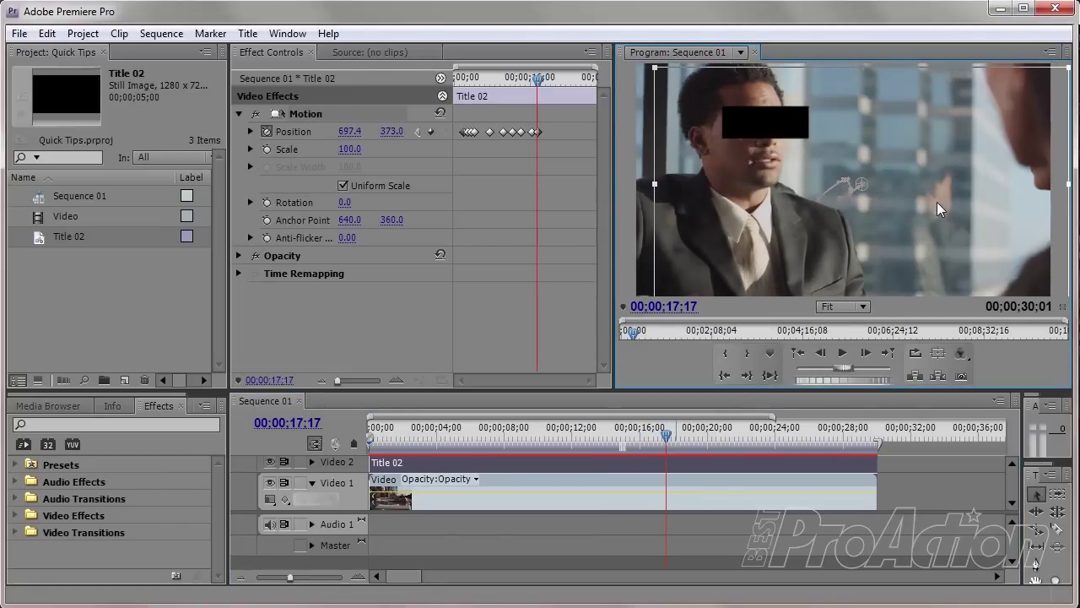
pyautogui.moveTo(661, 437); pyautogui.dragTo(745, 445)
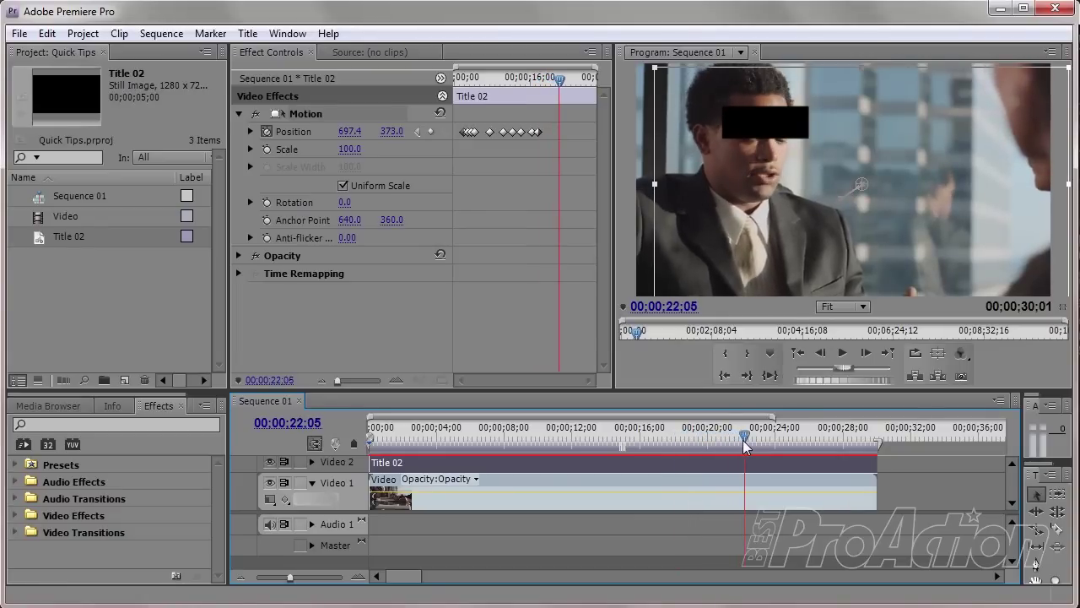
pyautogui.moveTo(940, 184); pyautogui.dragTo(937, 192)
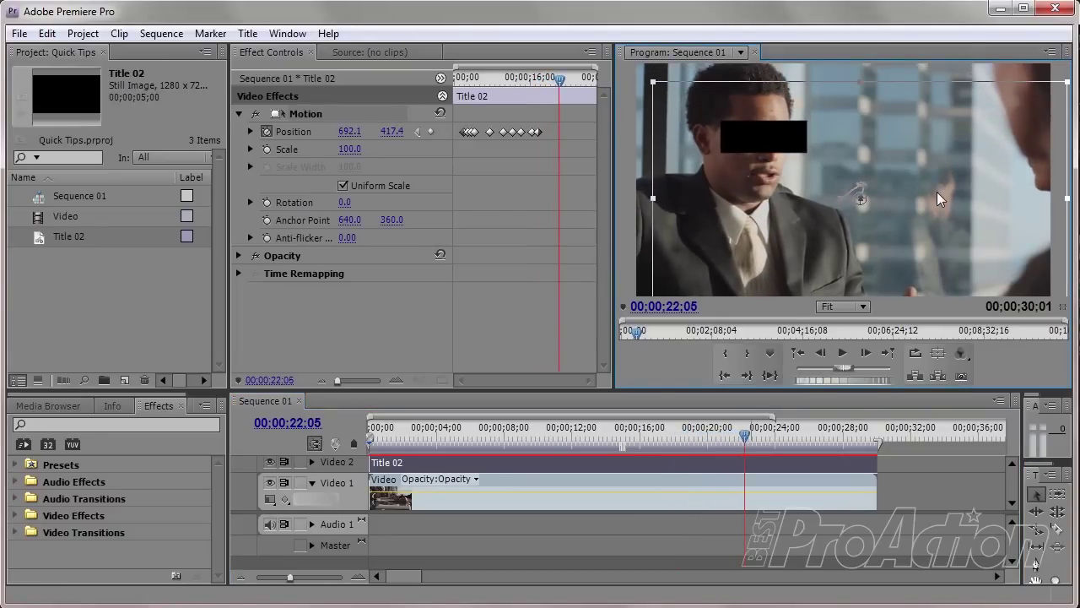
# - Add Position keyframes at about 24, 27 and 28 seconds and near the clip's end
pyautogui.moveTo(747, 438); pyautogui.dragTo(794, 436)
pyautogui.moveTo(923, 219); pyautogui.dragTo(929, 203)
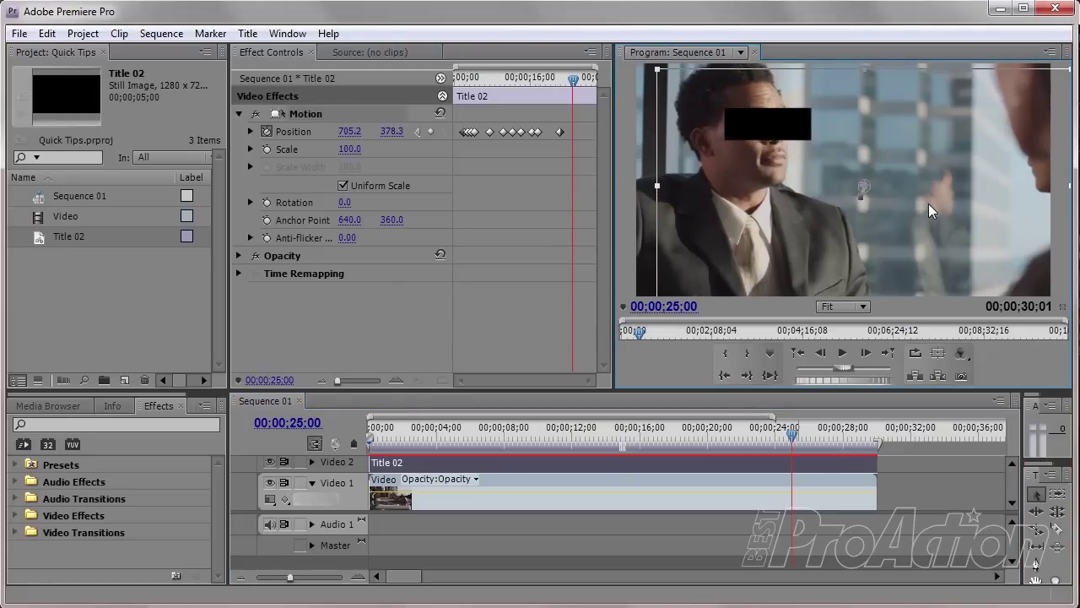
pyautogui.moveTo(793, 436); pyautogui.dragTo(839, 442)
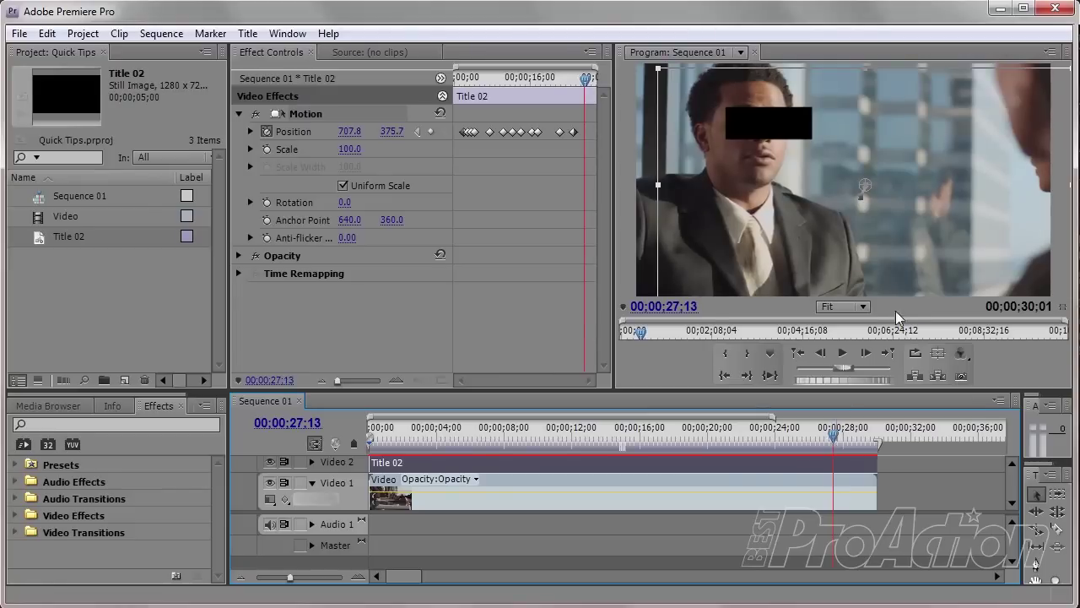
pyautogui.moveTo(928, 233); pyautogui.dragTo(918, 232)
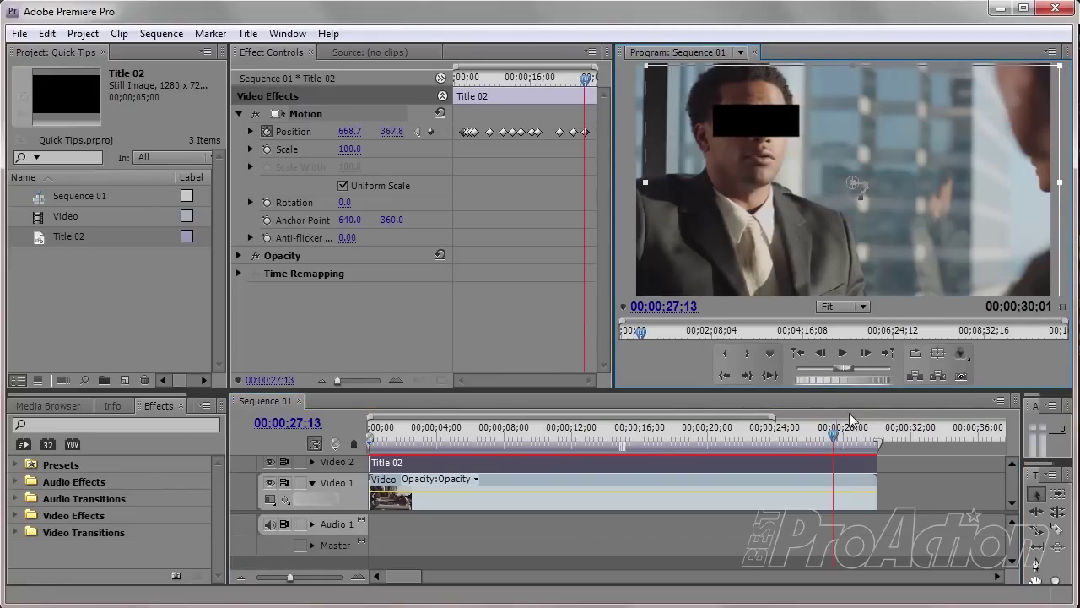
pyautogui.moveTo(838, 439); pyautogui.dragTo(854, 437)
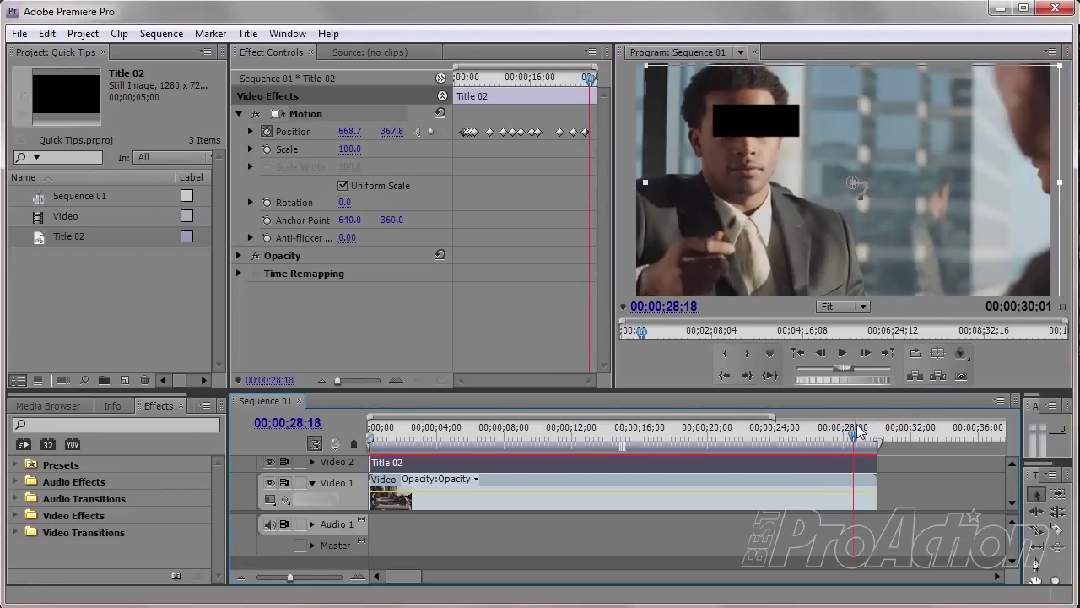
pyautogui.moveTo(932, 233); pyautogui.dragTo(924, 242)
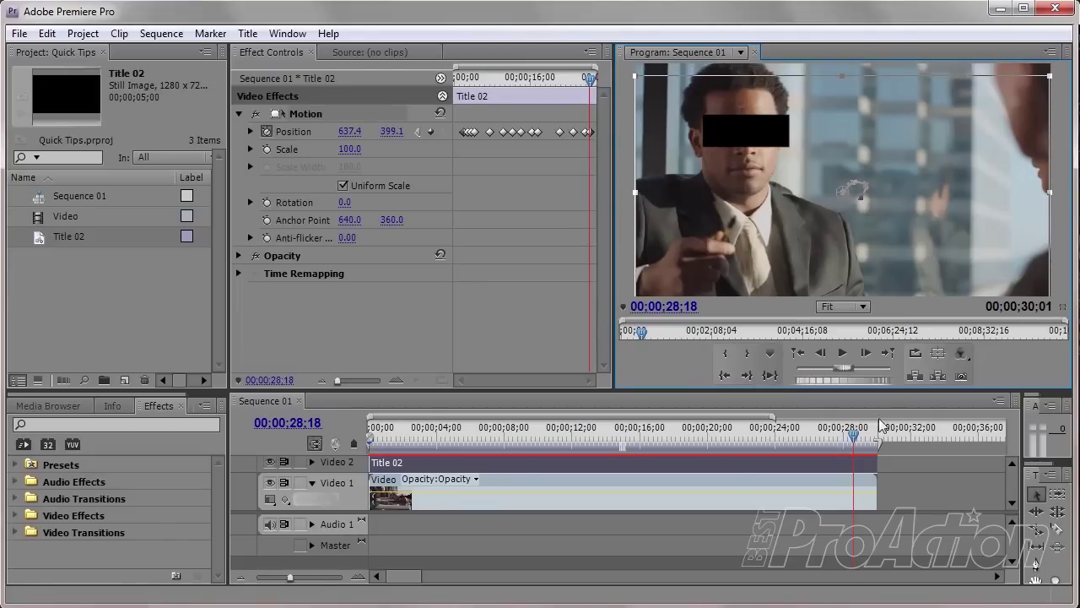
pyautogui.moveTo(858, 439); pyautogui.dragTo(874, 439)
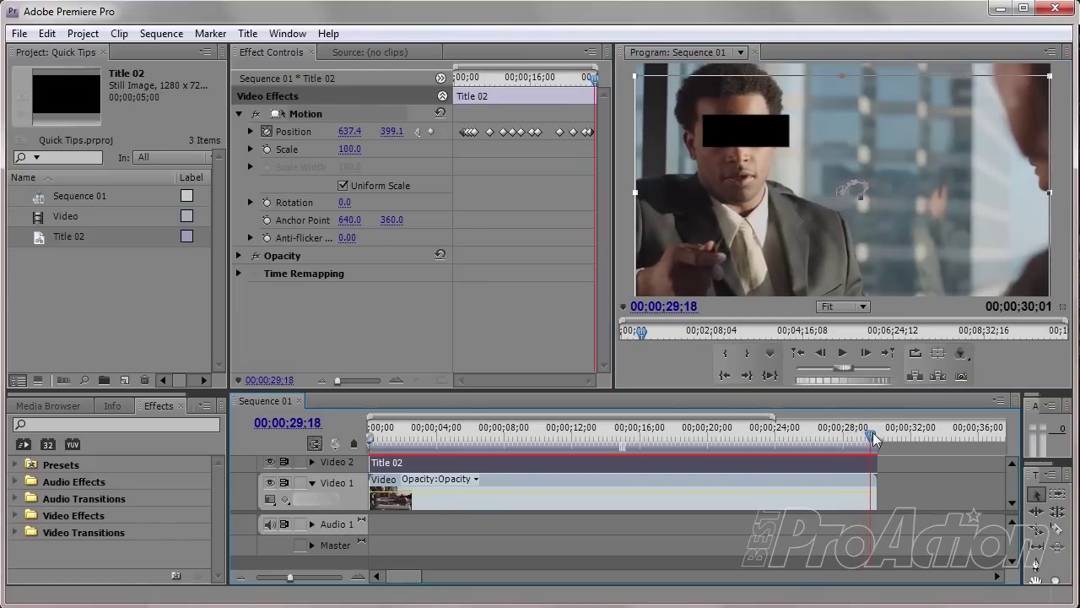
pyautogui.moveTo(954, 247); pyautogui.dragTo(945, 251)
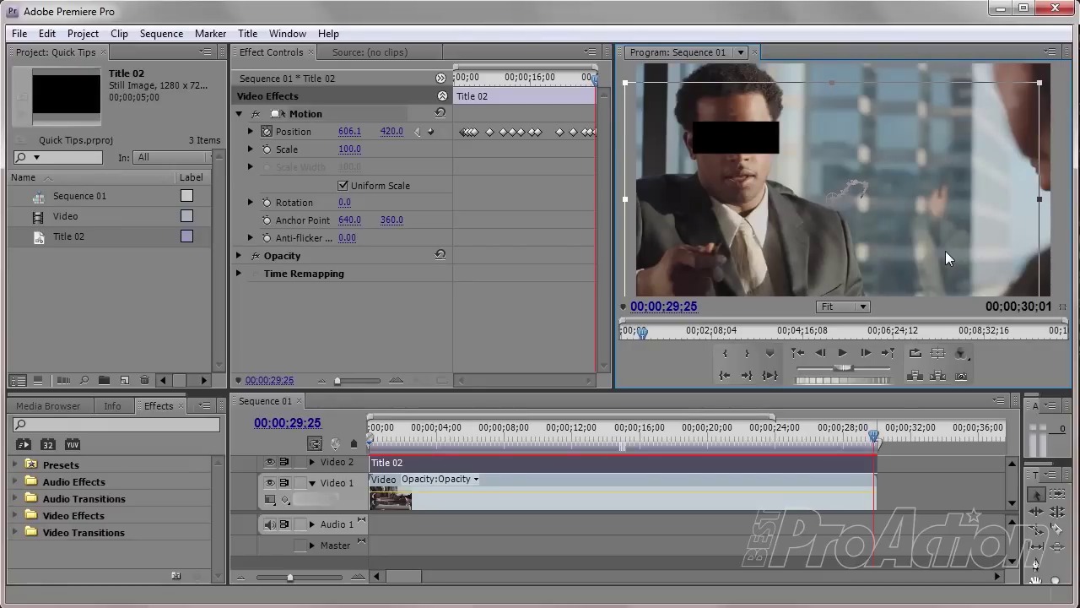
pyautogui.click(875, 420)
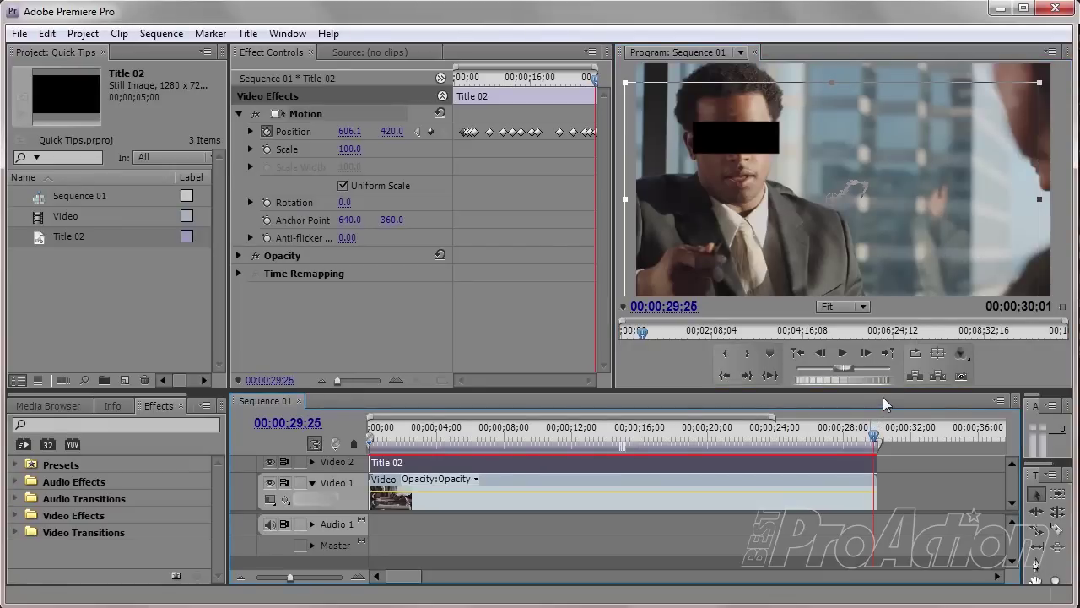
pyautogui.press('Home')
pyautogui.click(369, 313)
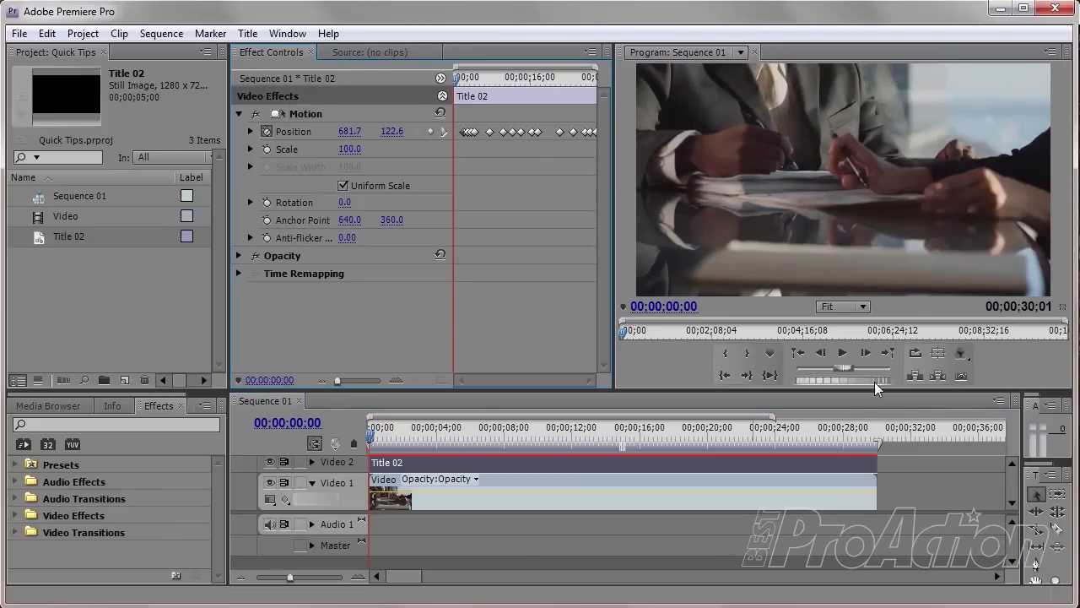
pyautogui.click(841, 353)
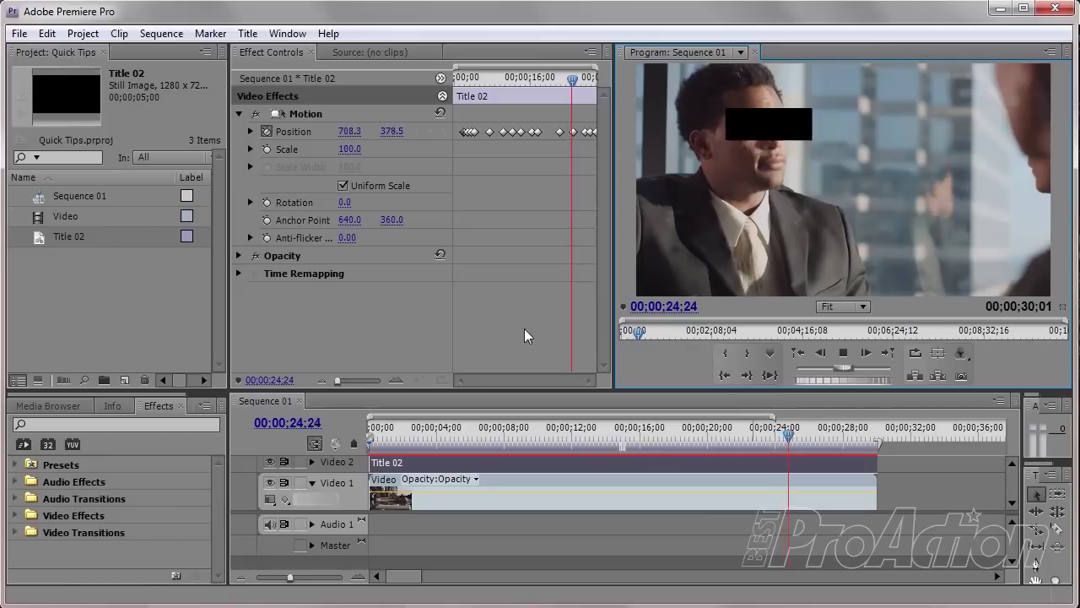
# - Lower the bar onto his eyes at 00;00;24;06, then replay from 22 seconds to check
pyautogui.click(843, 353)
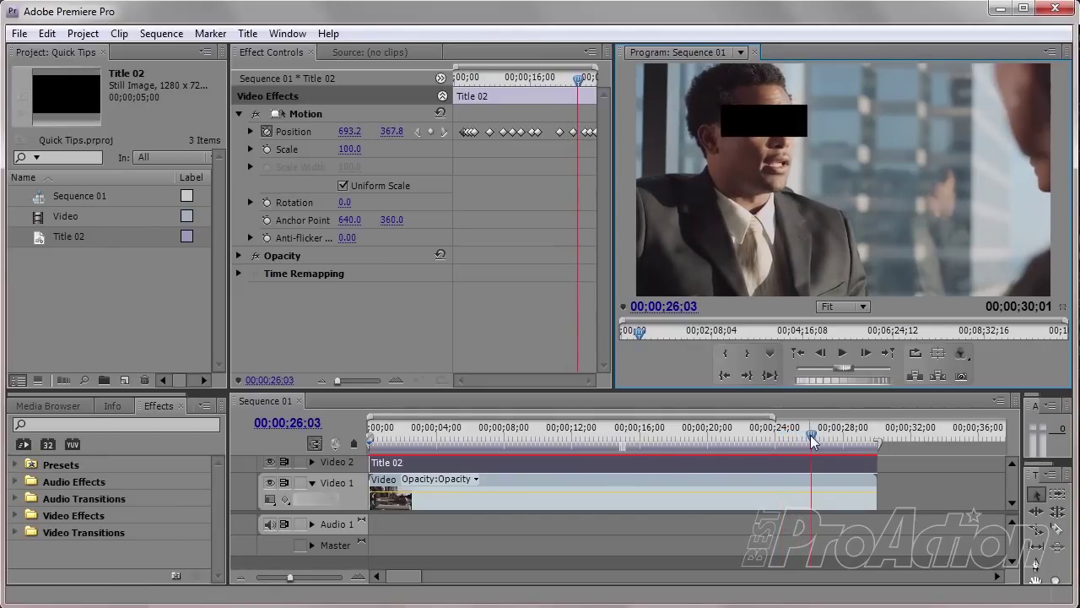
pyautogui.moveTo(813, 442); pyautogui.dragTo(781, 447)
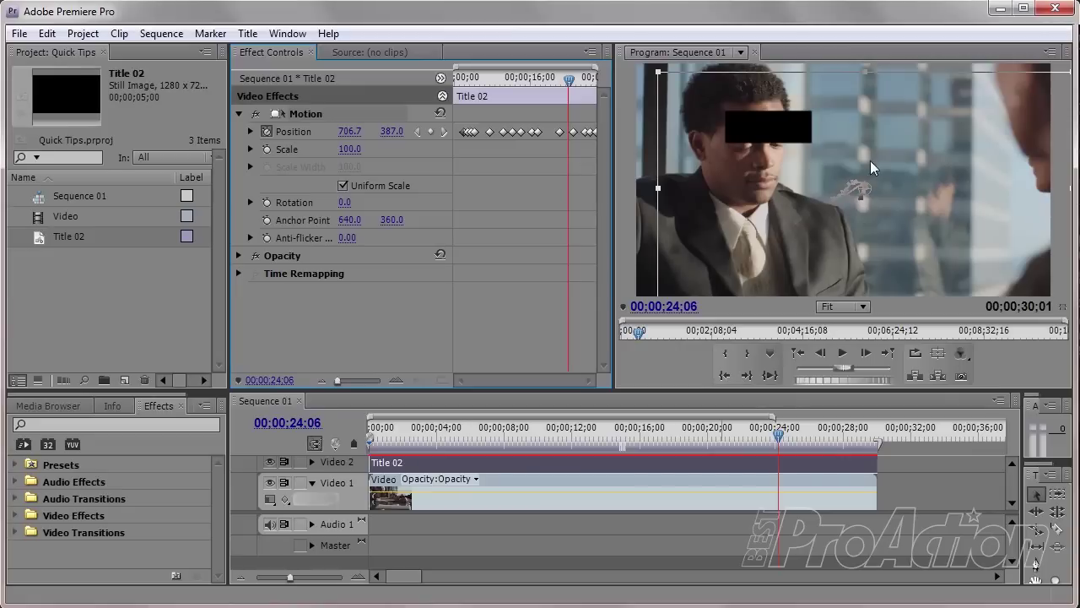
pyautogui.moveTo(870, 166); pyautogui.dragTo(860, 179)
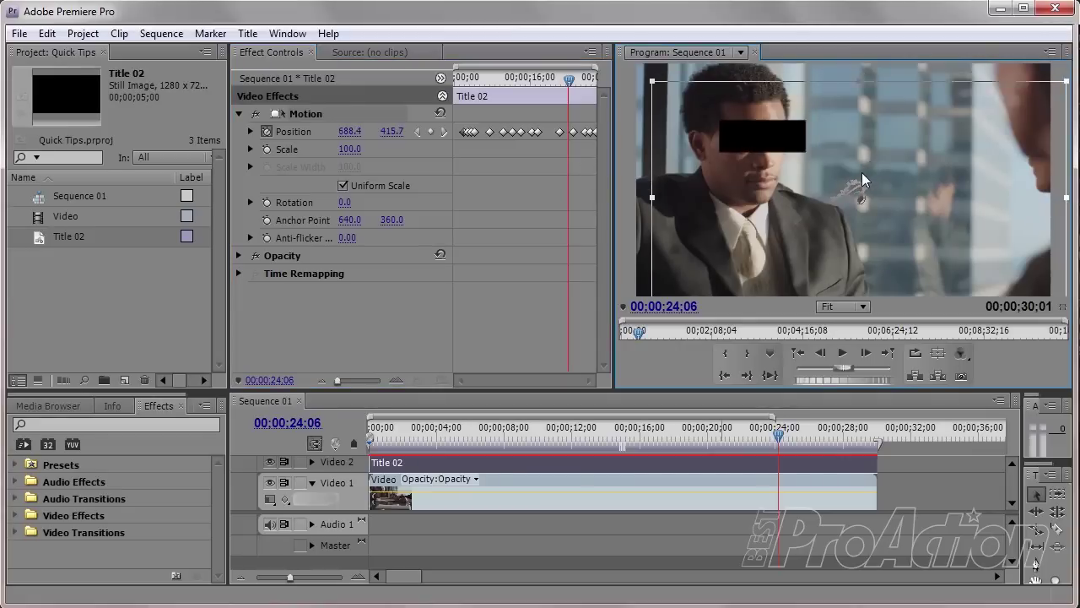
pyautogui.click(743, 434)
pyautogui.click(842, 353)
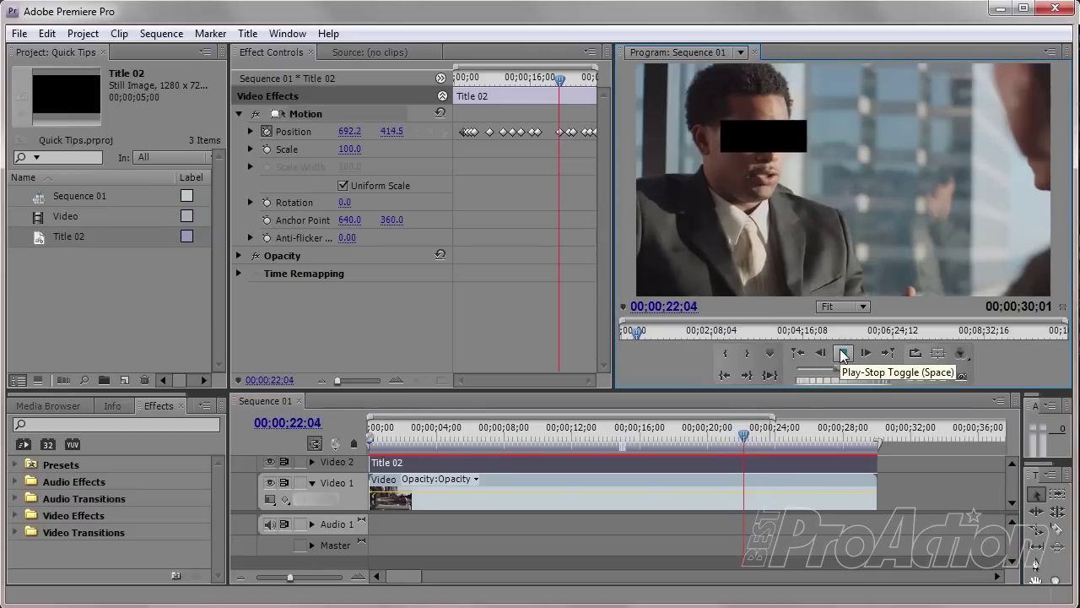